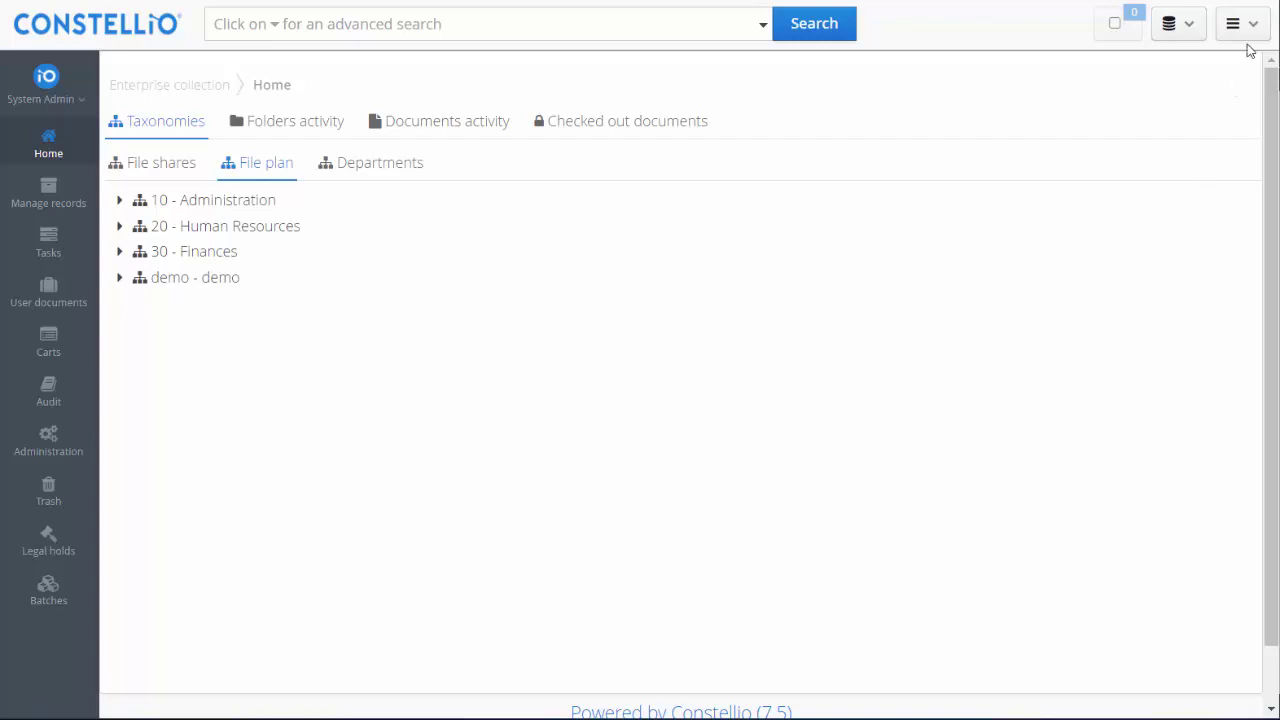
Start a new folder record and set its title to "demo folder 2".
{"action": "left_click", "coordinate": [1245, 26]}
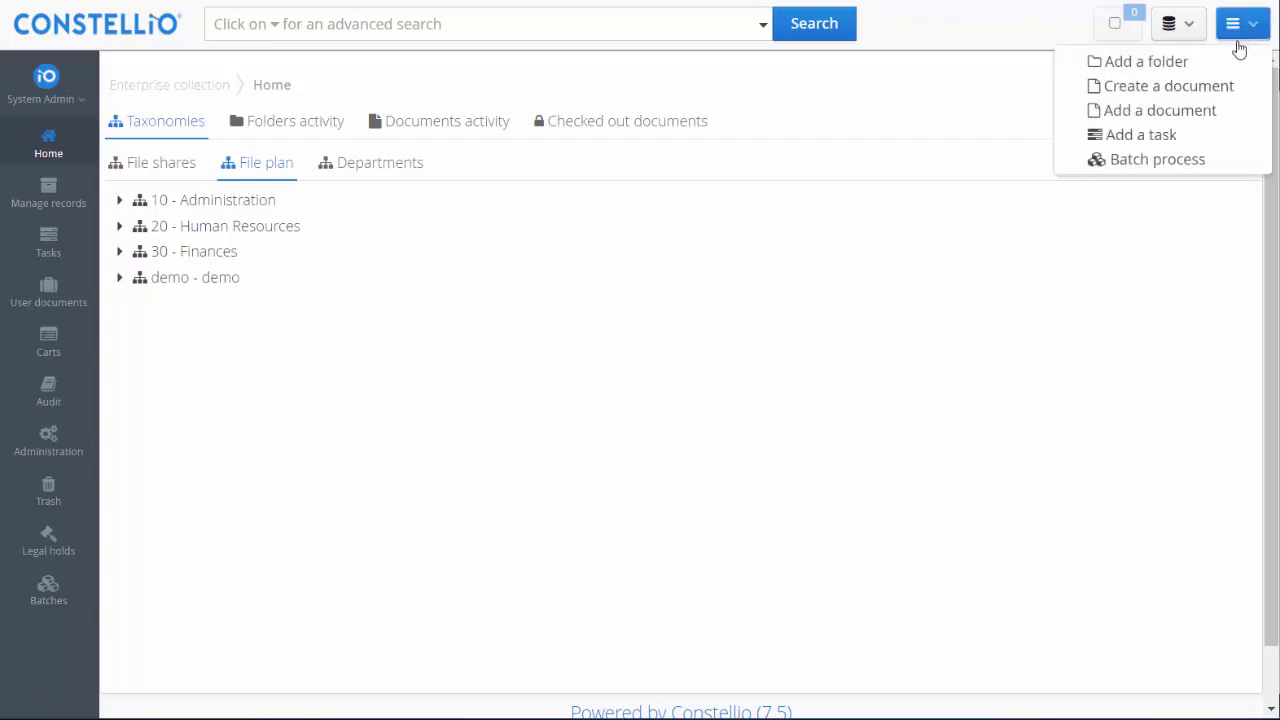
{"action": "left_click", "coordinate": [1214, 66]}
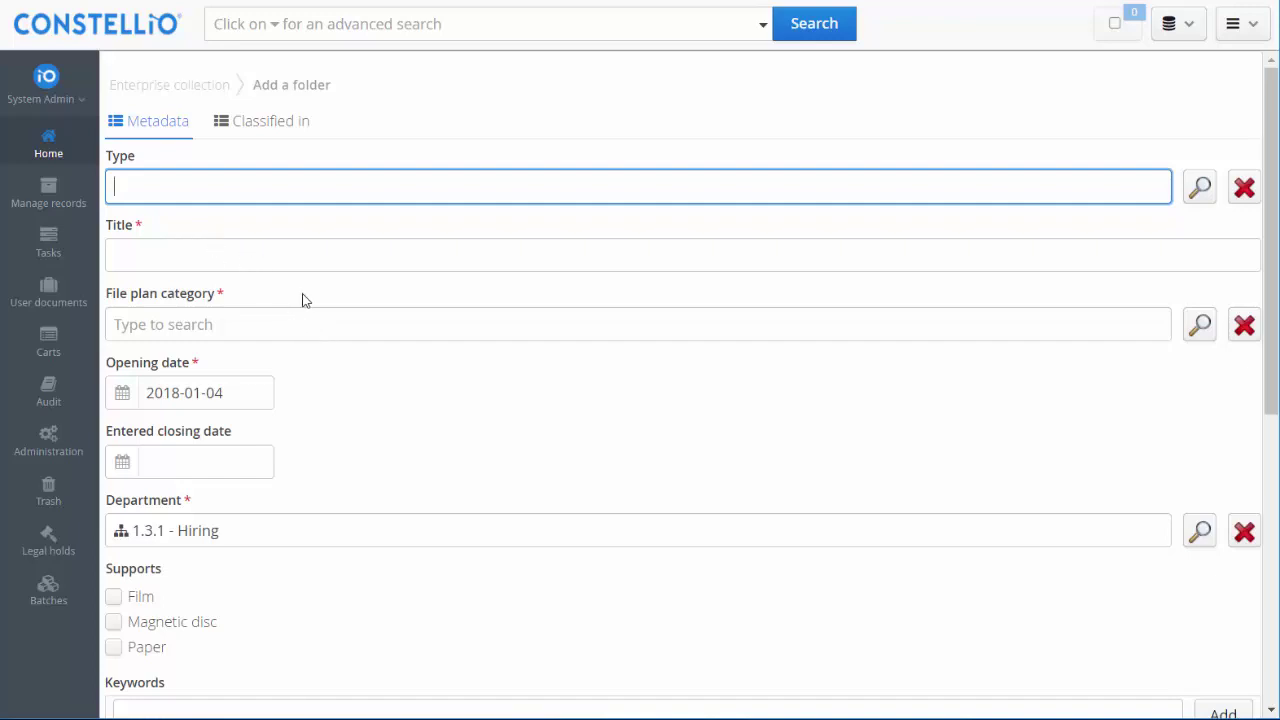
{"action": "left_click", "coordinate": [245, 250]}
{"action": "type", "text": "demo folder 2"}
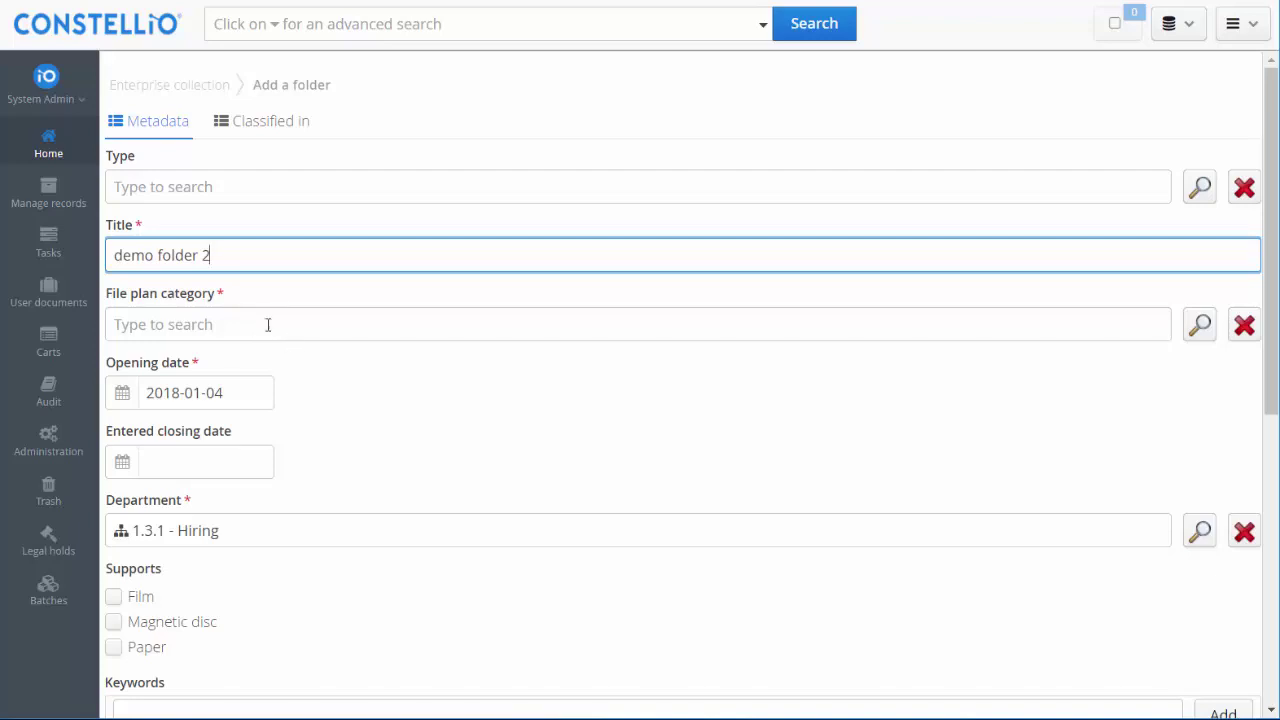
{"action": "left_click", "coordinate": [1200, 324]}
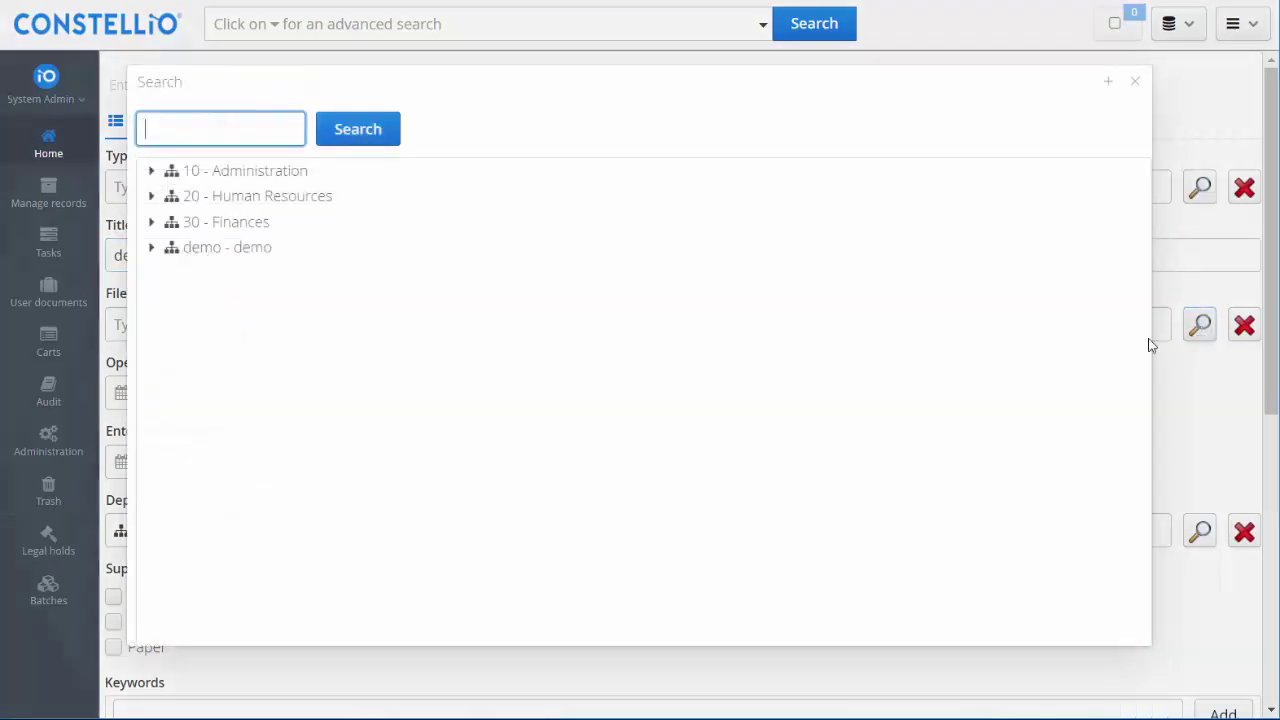
{"action": "left_click", "coordinate": [152, 250]}
{"action": "left_click", "coordinate": [169, 274]}
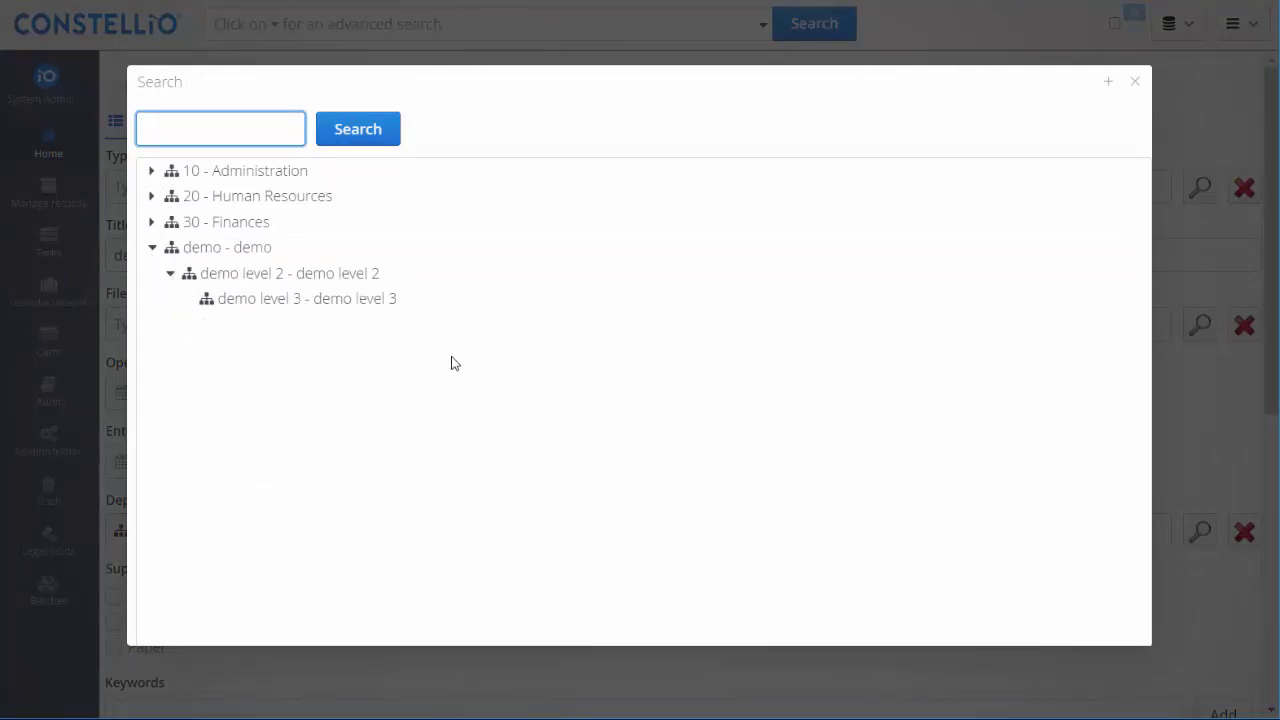
{"action": "left_click", "coordinate": [1135, 81]}
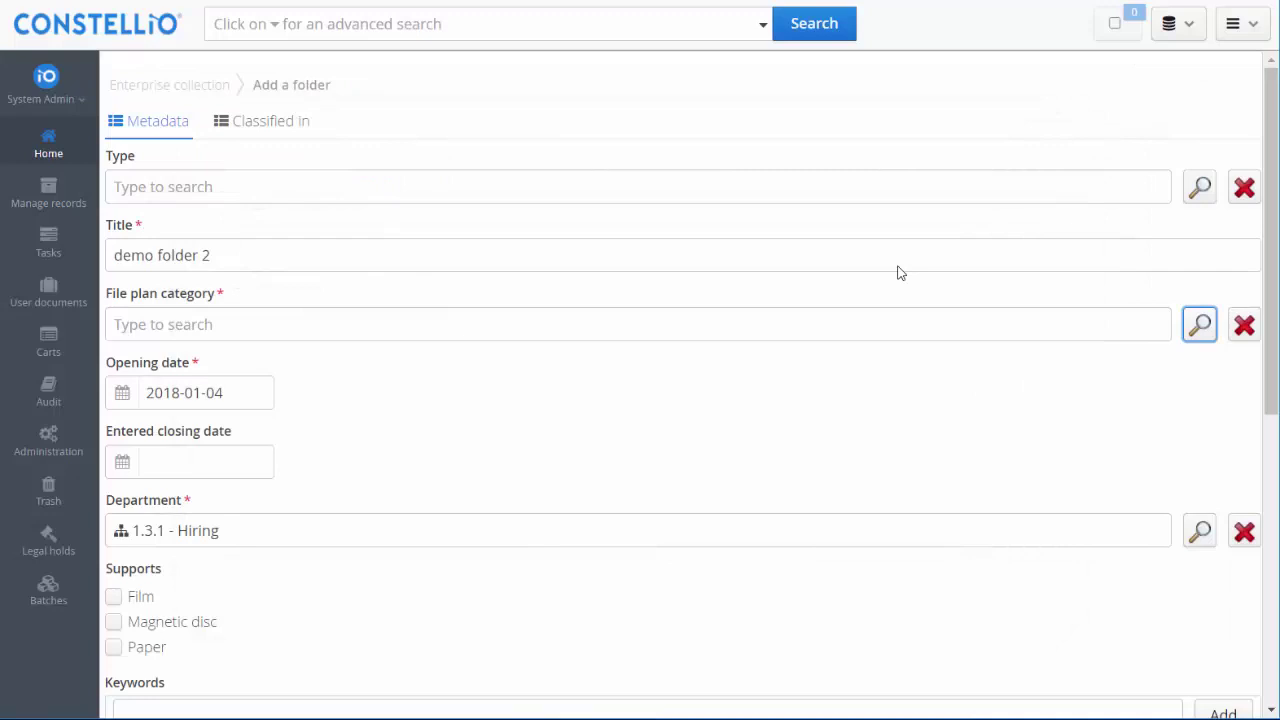
Set the folder's file plan category to "demo level 3 - demo level 3" by searching for "de".
{"action": "left_click", "coordinate": [234, 322]}
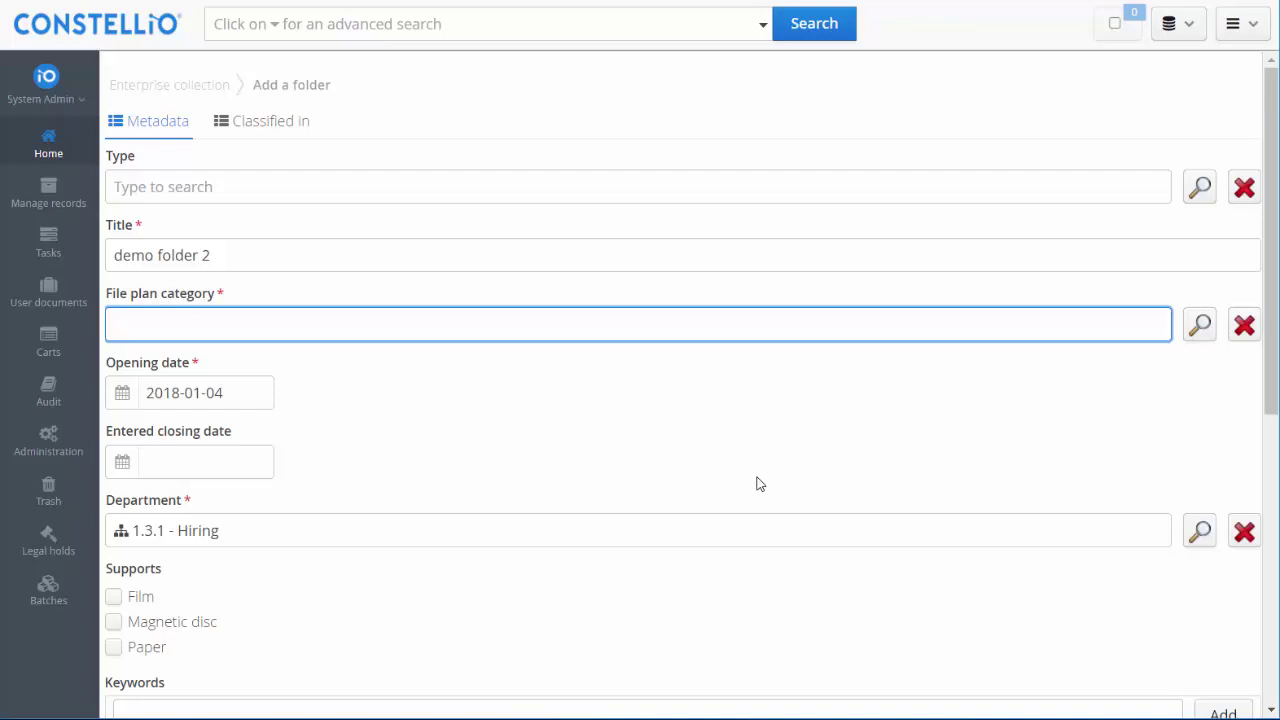
{"action": "type", "text": "h"}
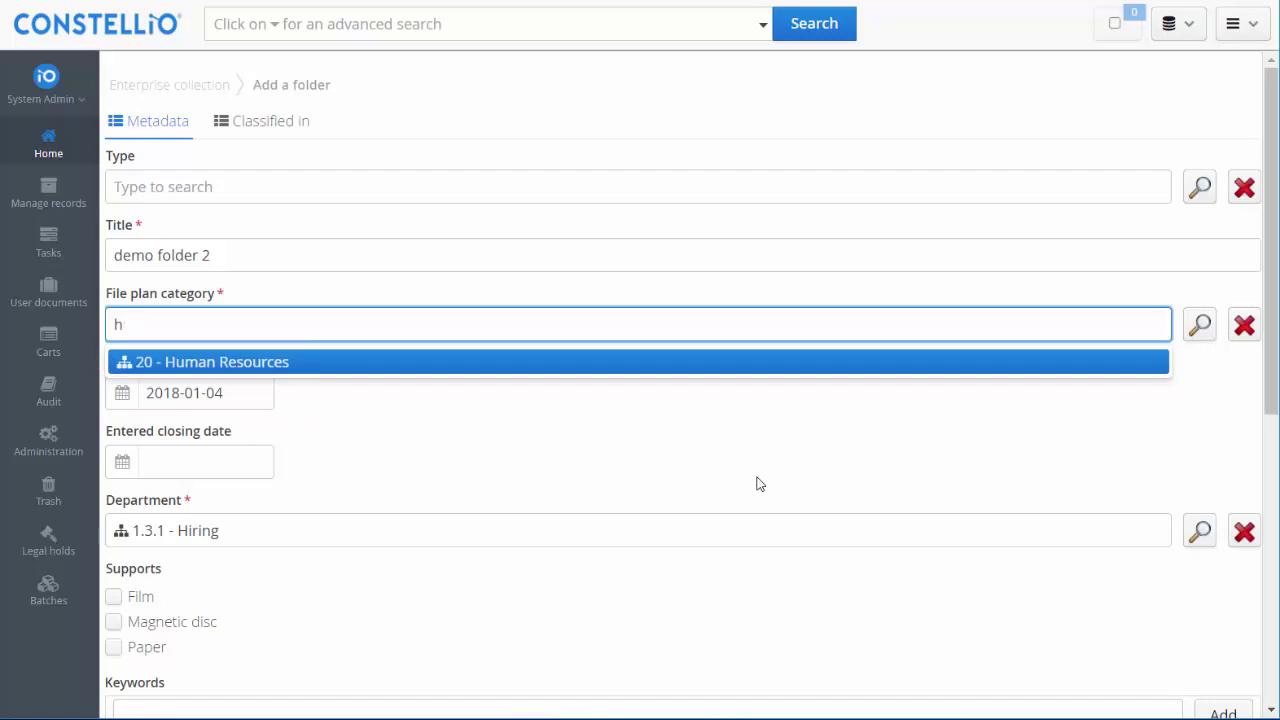
{"action": "key", "text": "BackSpace"}
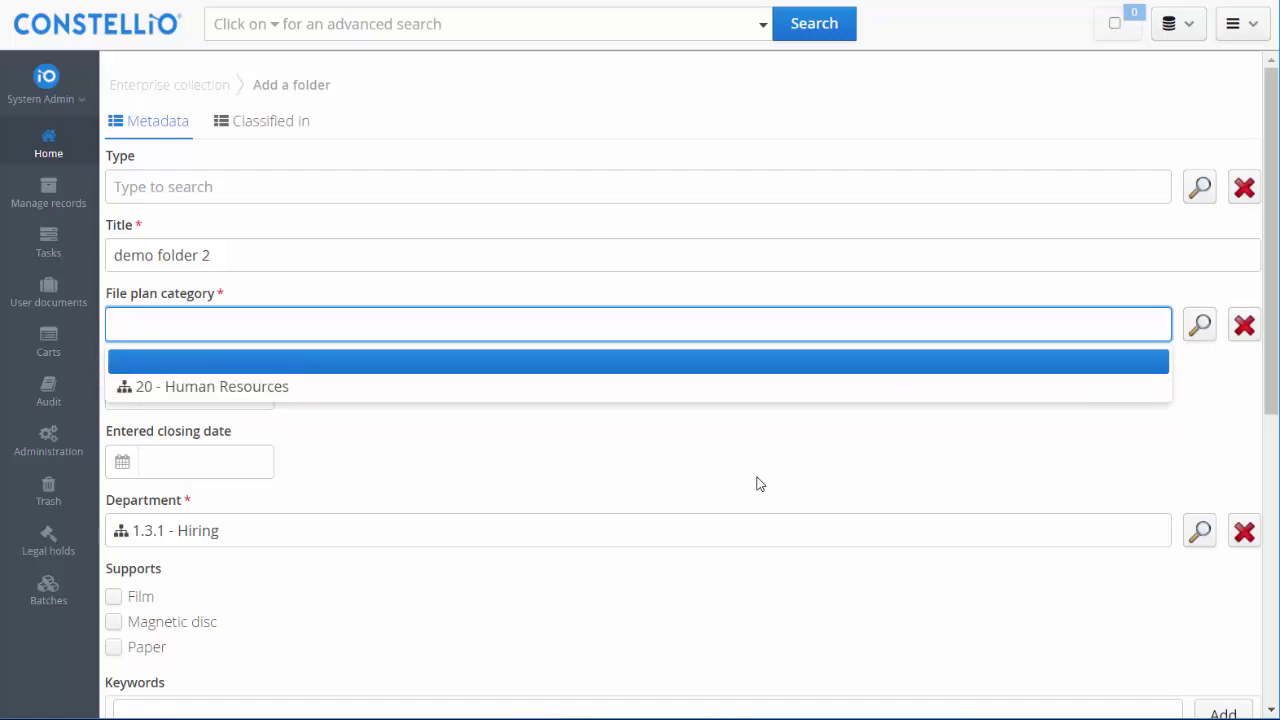
{"action": "type", "text": "de"}
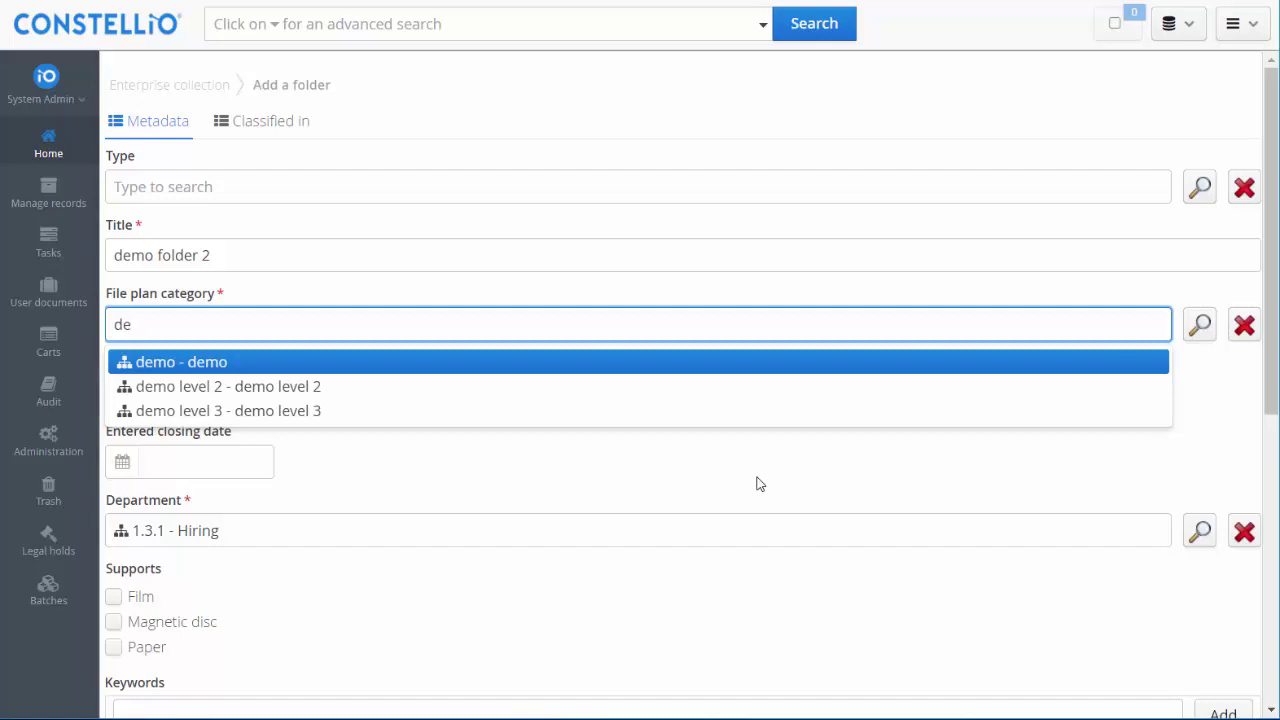
{"action": "left_click", "coordinate": [276, 412]}
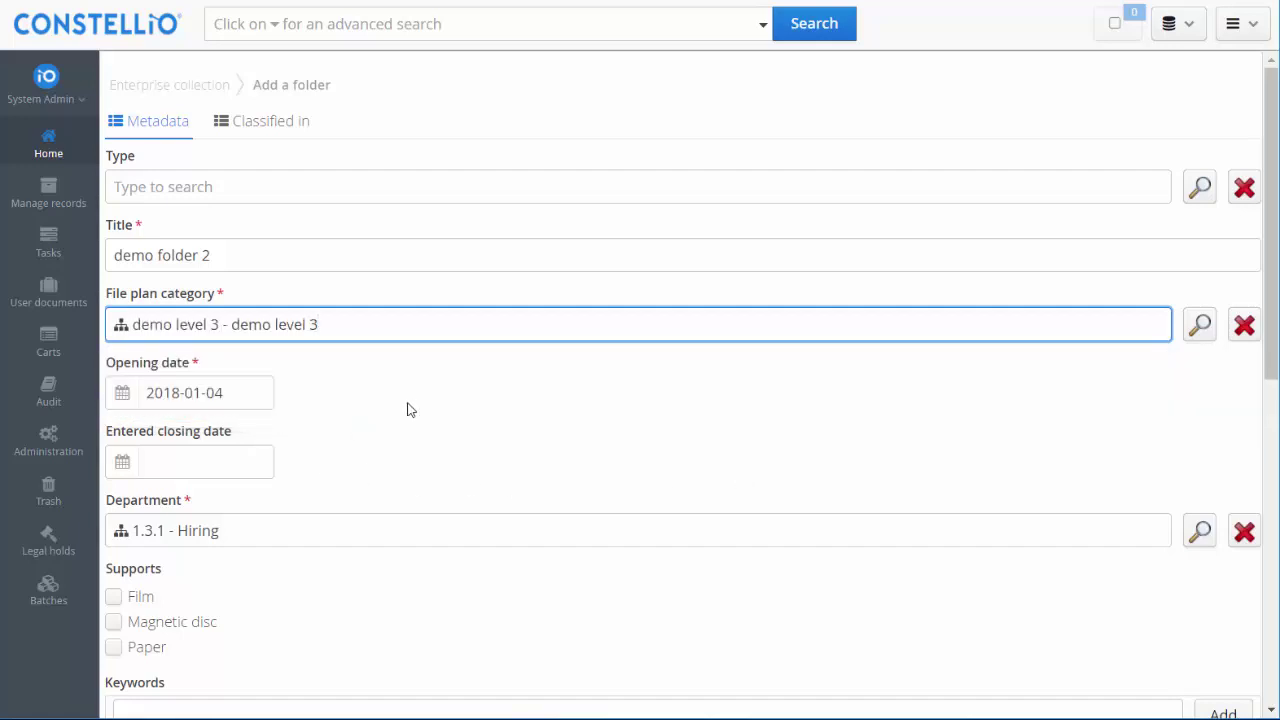
Check the remaining fields of the folder form and save the new folder.
{"action": "scroll", "coordinate": [408, 415], "scroll_direction": "down", "scroll_amount": 6}
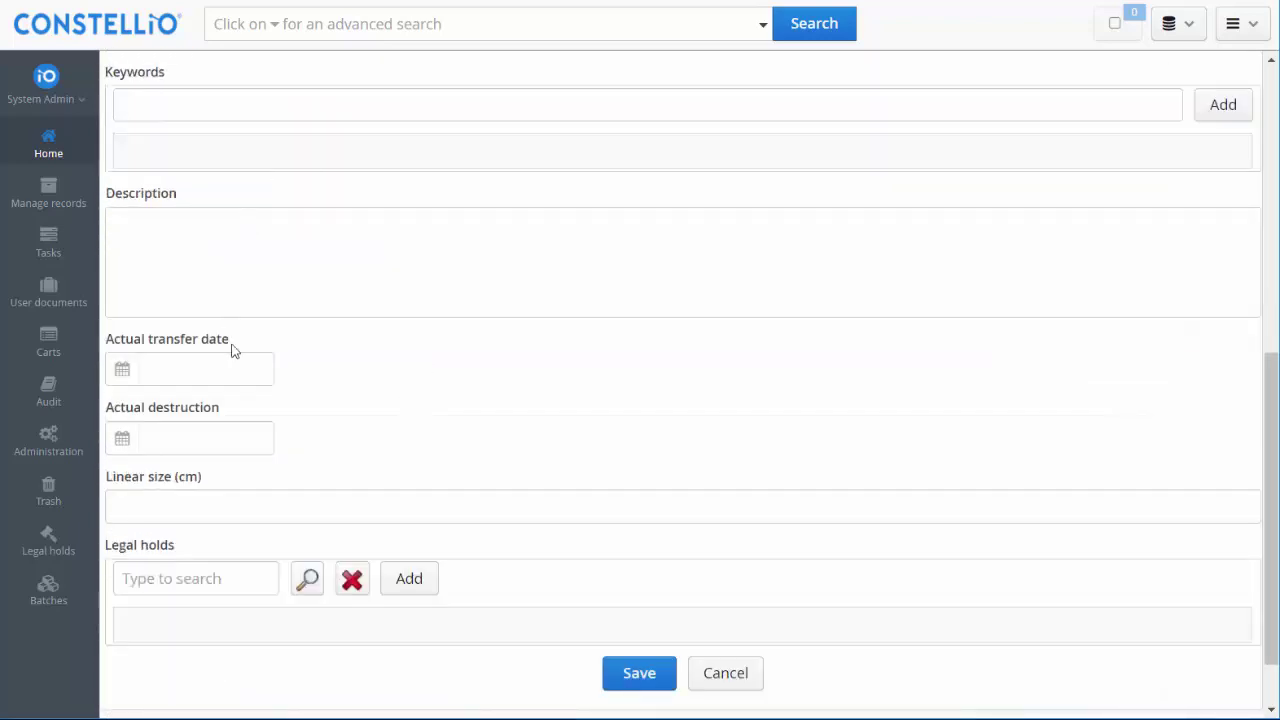
{"action": "scroll", "coordinate": [614, 331], "scroll_direction": "up", "scroll_amount": 3}
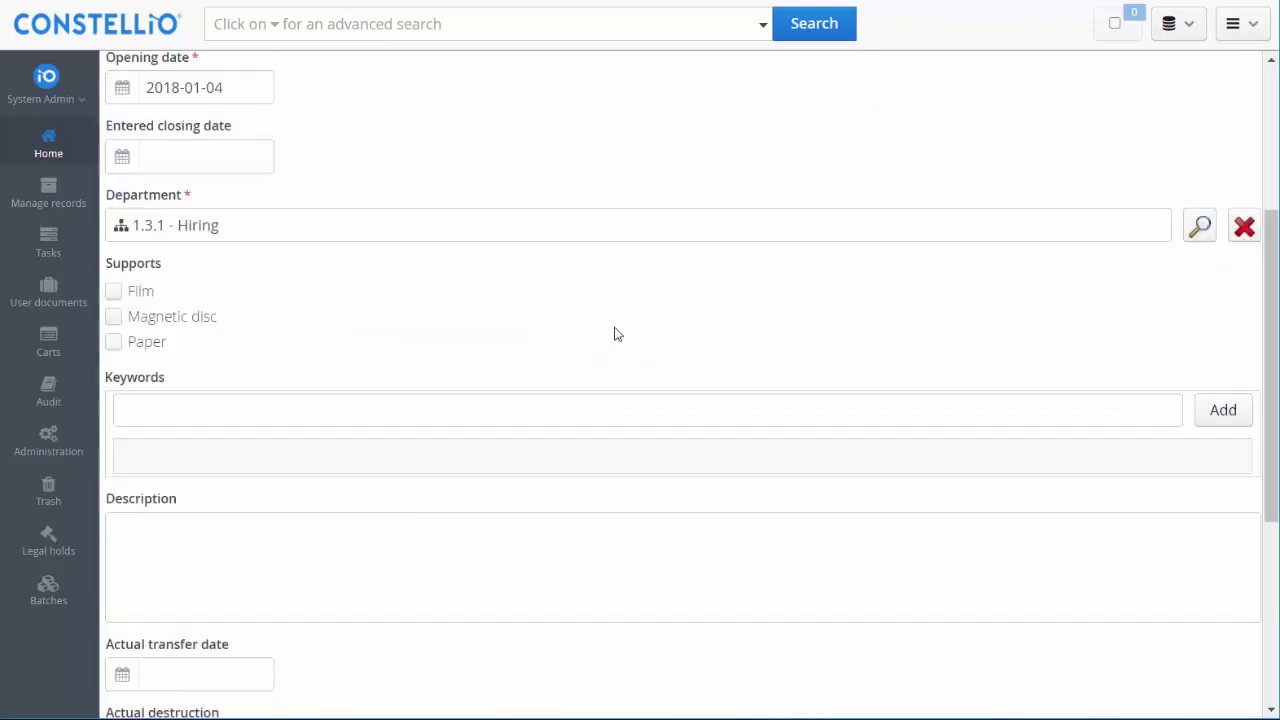
{"action": "scroll", "coordinate": [671, 557], "scroll_direction": "down", "scroll_amount": 4}
{"action": "left_click", "coordinate": [614, 601]}
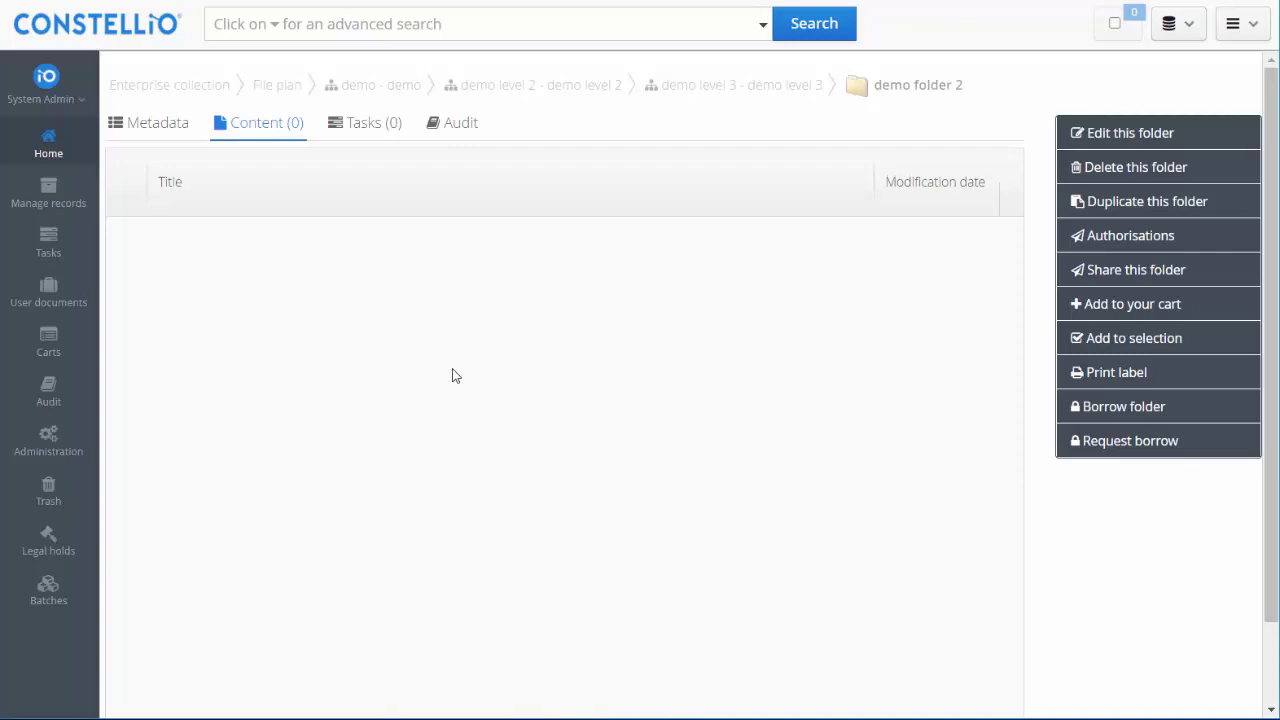
Examine the saved folder's metadata, including its retention rule, copy status and expected dates.
{"action": "left_click", "coordinate": [168, 138]}
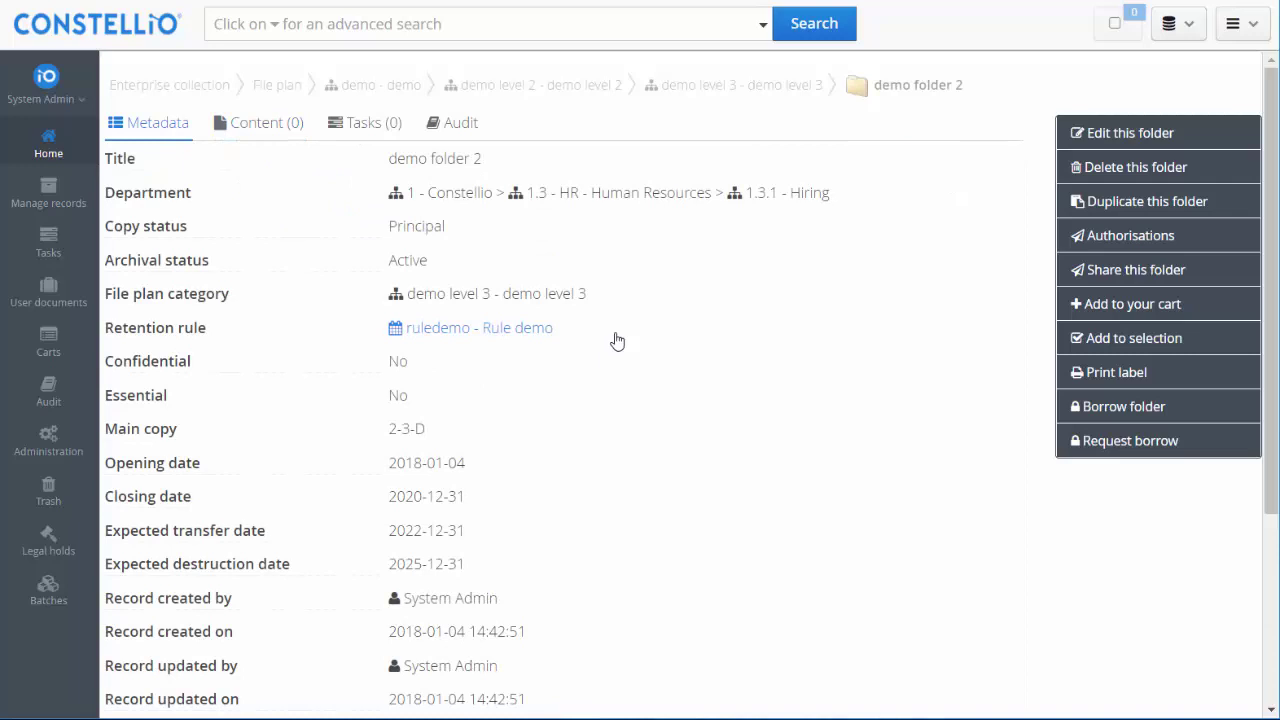
{"action": "scroll", "coordinate": [570, 380], "scroll_direction": "down", "scroll_amount": 1}
{"action": "scroll", "coordinate": [565, 380], "scroll_direction": "up", "scroll_amount": 1}
{"action": "mouse_move", "coordinate": [566, 337]}
{"action": "scroll", "coordinate": [576, 527], "scroll_direction": "down", "scroll_amount": 3}
{"action": "scroll", "coordinate": [575, 528], "scroll_direction": "up", "scroll_amount": 3}
Add filedemo.odt from the desktop (Bureau) folder to the content of demo folder 2 and dismiss the duplicate notice.
{"action": "left_click", "coordinate": [276, 133]}
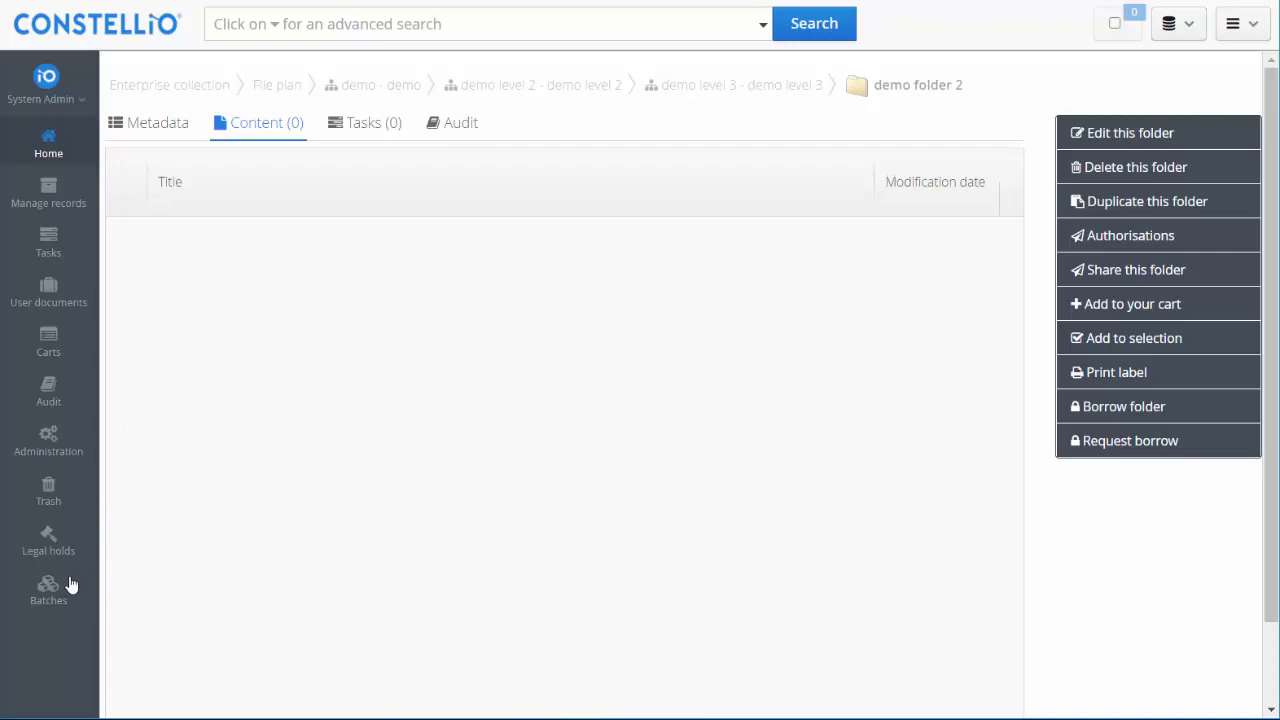
{"action": "mouse_move", "coordinate": [140, 712]}
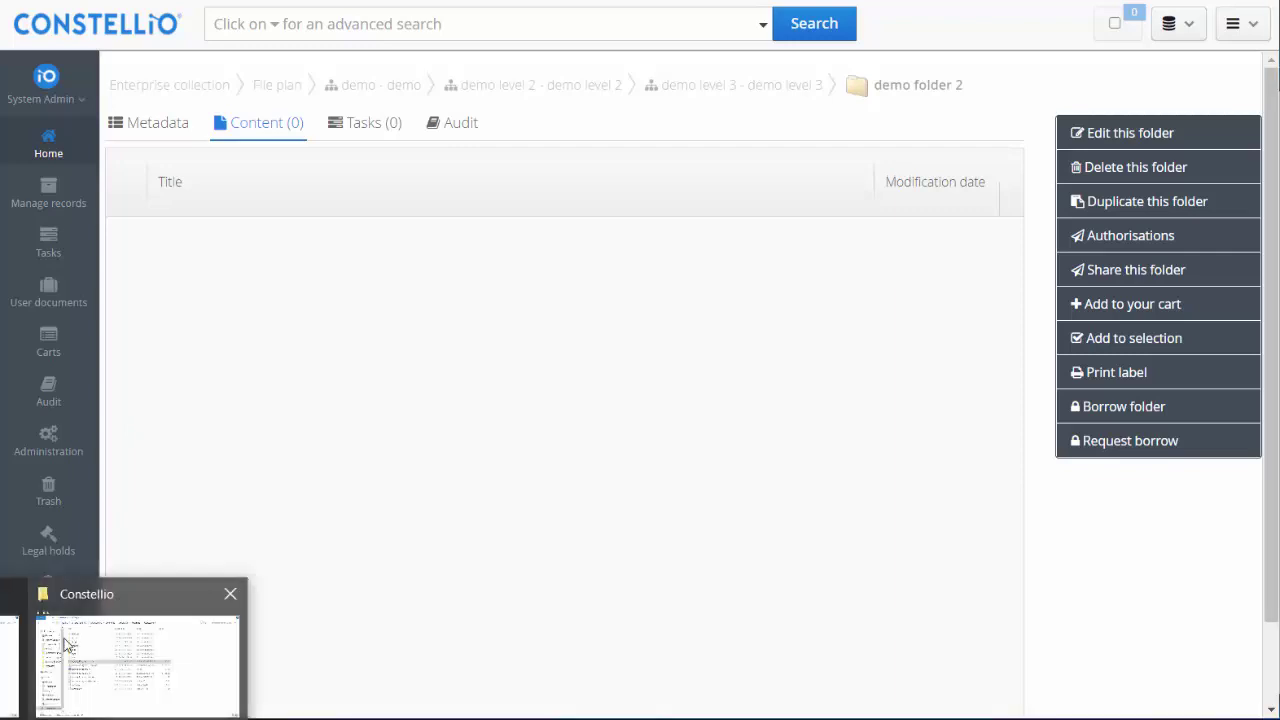
{"action": "left_click", "coordinate": [120, 660]}
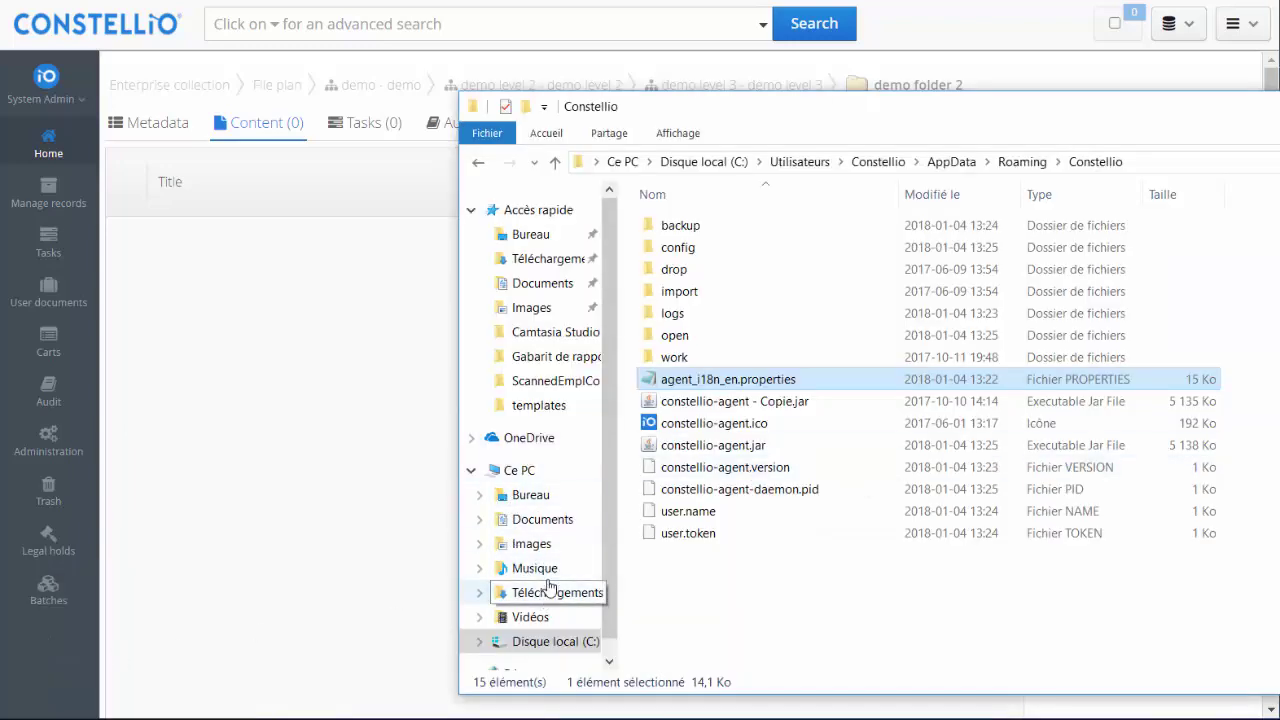
{"action": "left_click", "coordinate": [530, 494]}
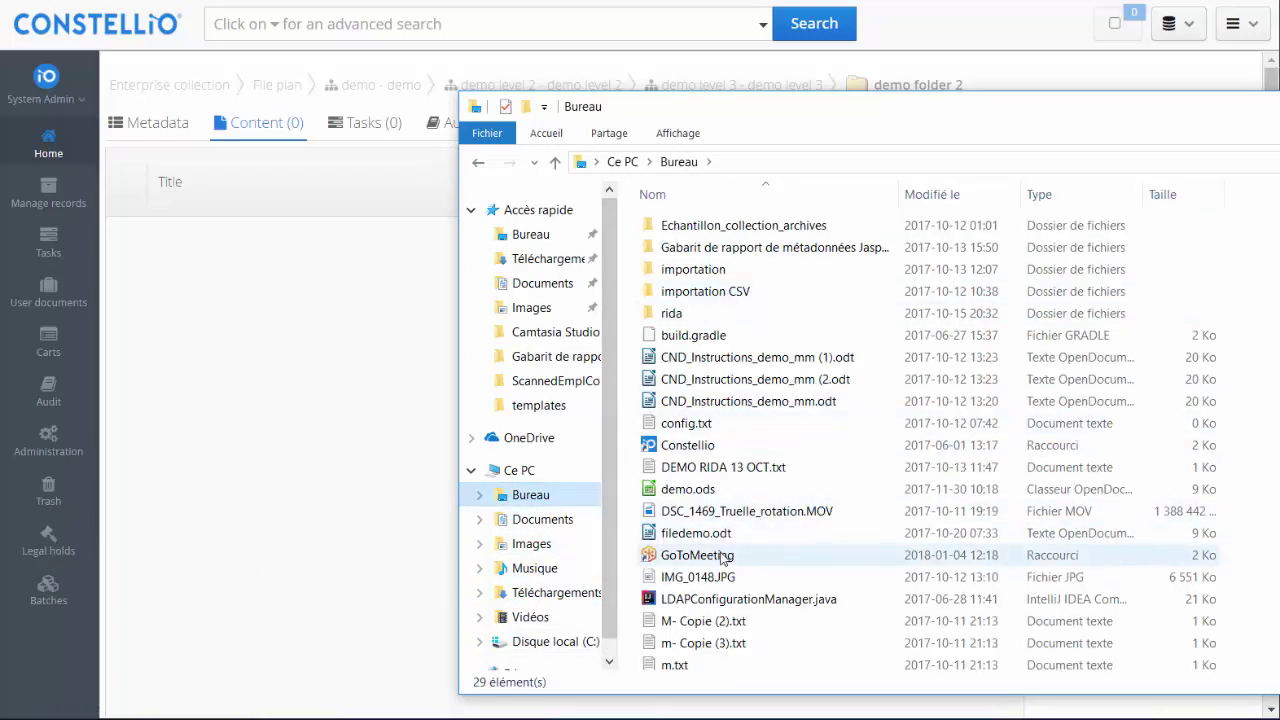
{"action": "left_click", "coordinate": [708, 538]}
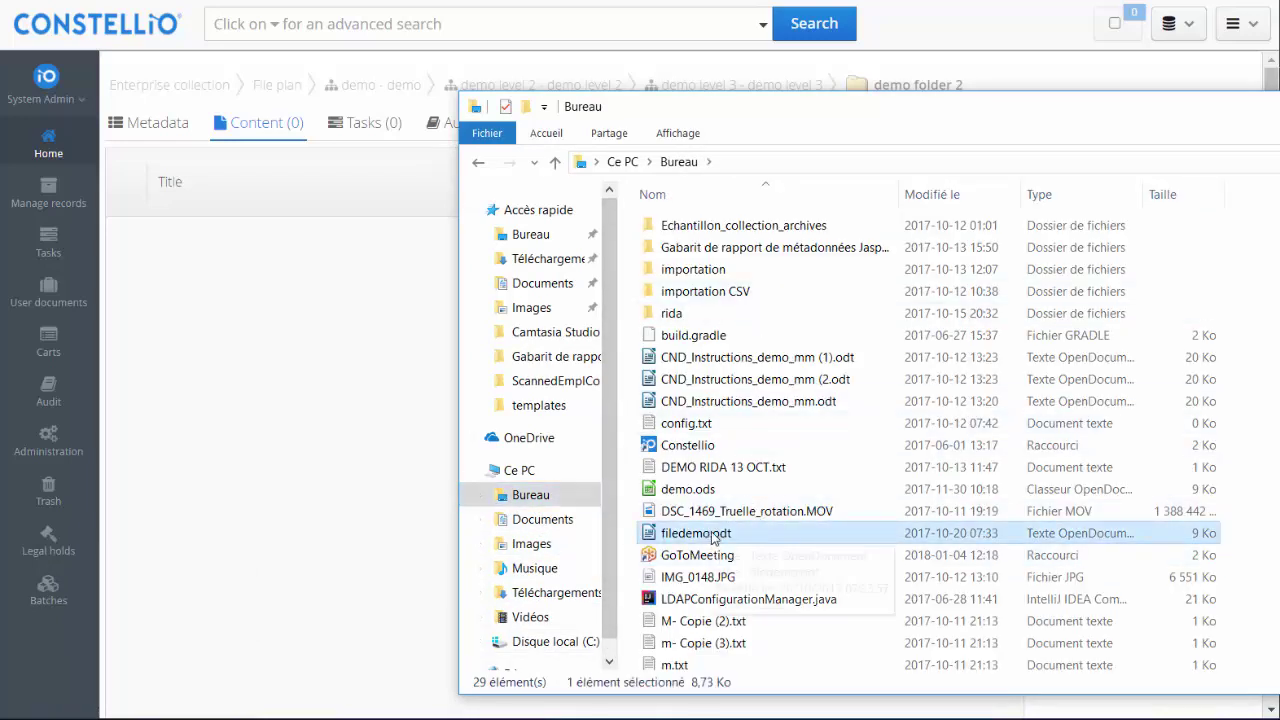
{"action": "left_click_drag", "start_coordinate": [712, 538], "coordinate": [346, 464]}
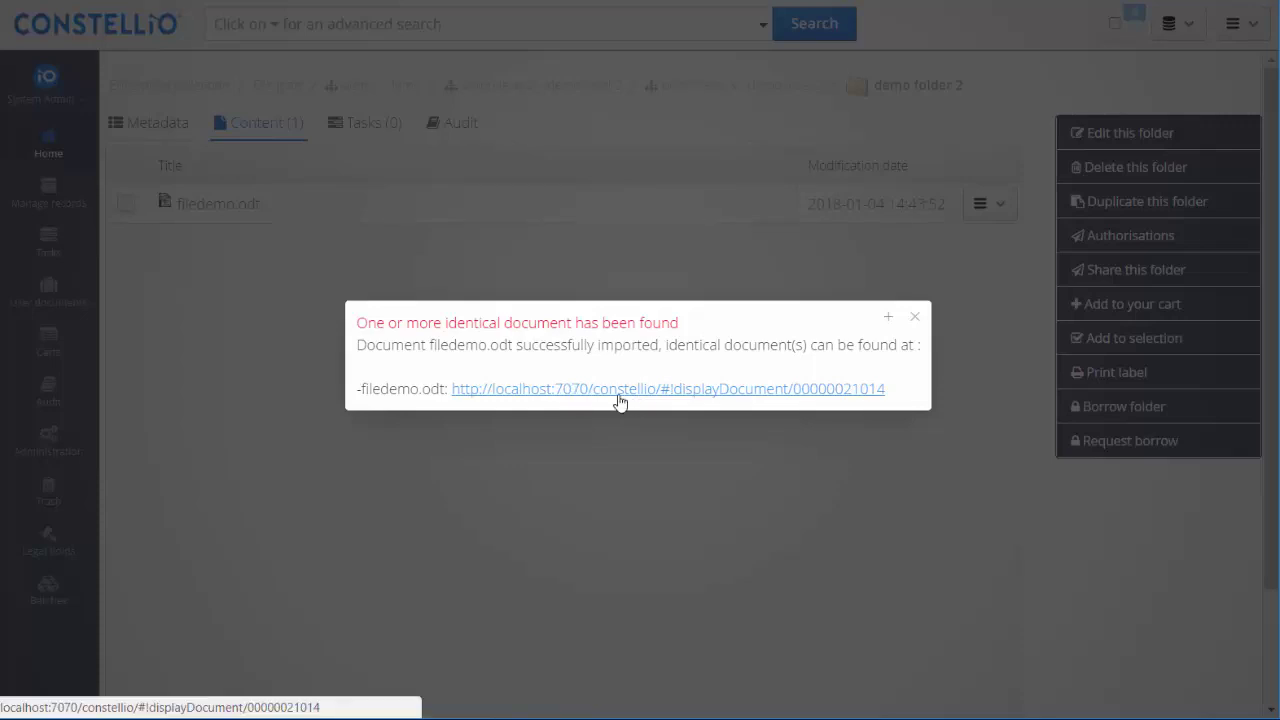
{"action": "left_click", "coordinate": [914, 319]}
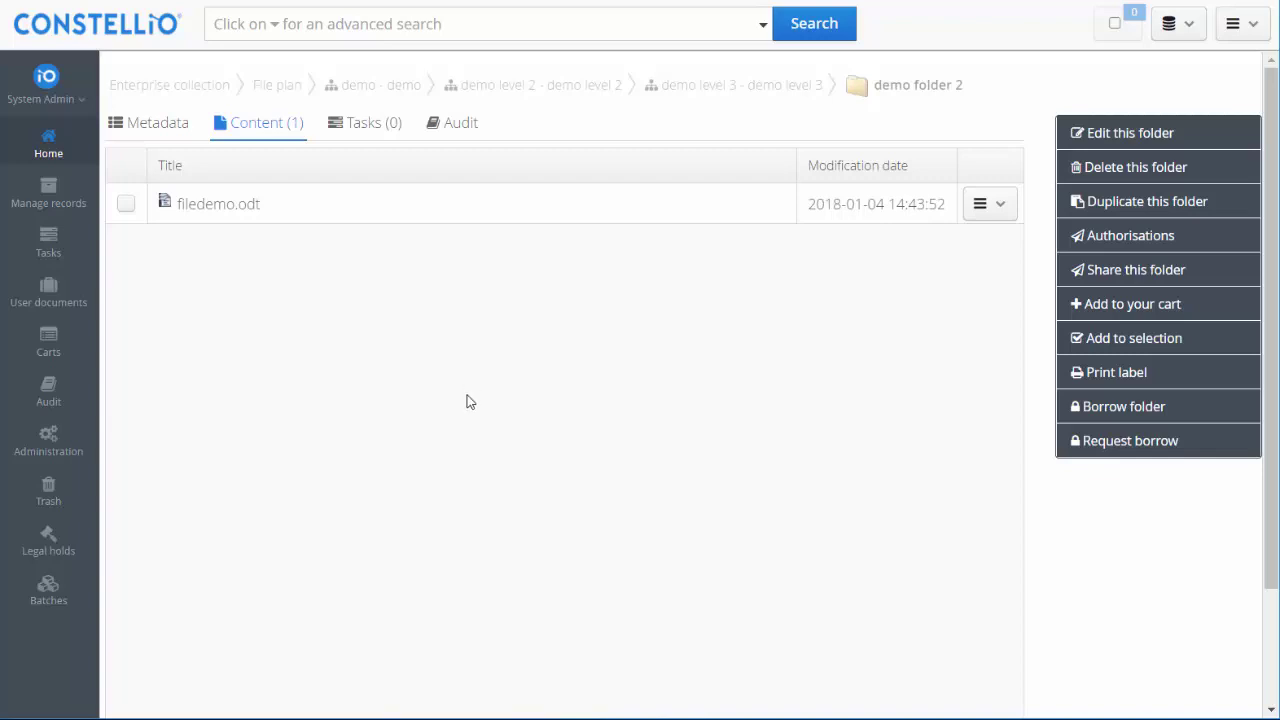
Display the metadata page of filedemo.odt and examine its preview and inherited metadata.
{"action": "left_click", "coordinate": [468, 208]}
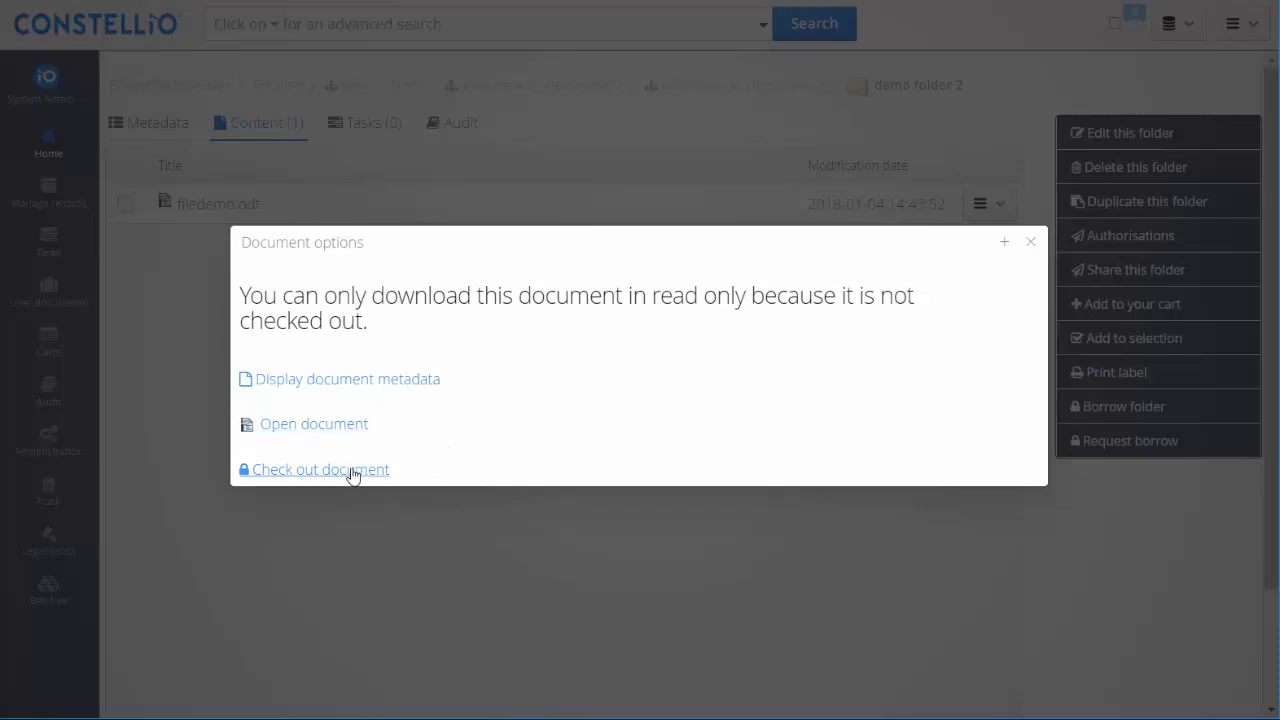
{"action": "left_click", "coordinate": [341, 391]}
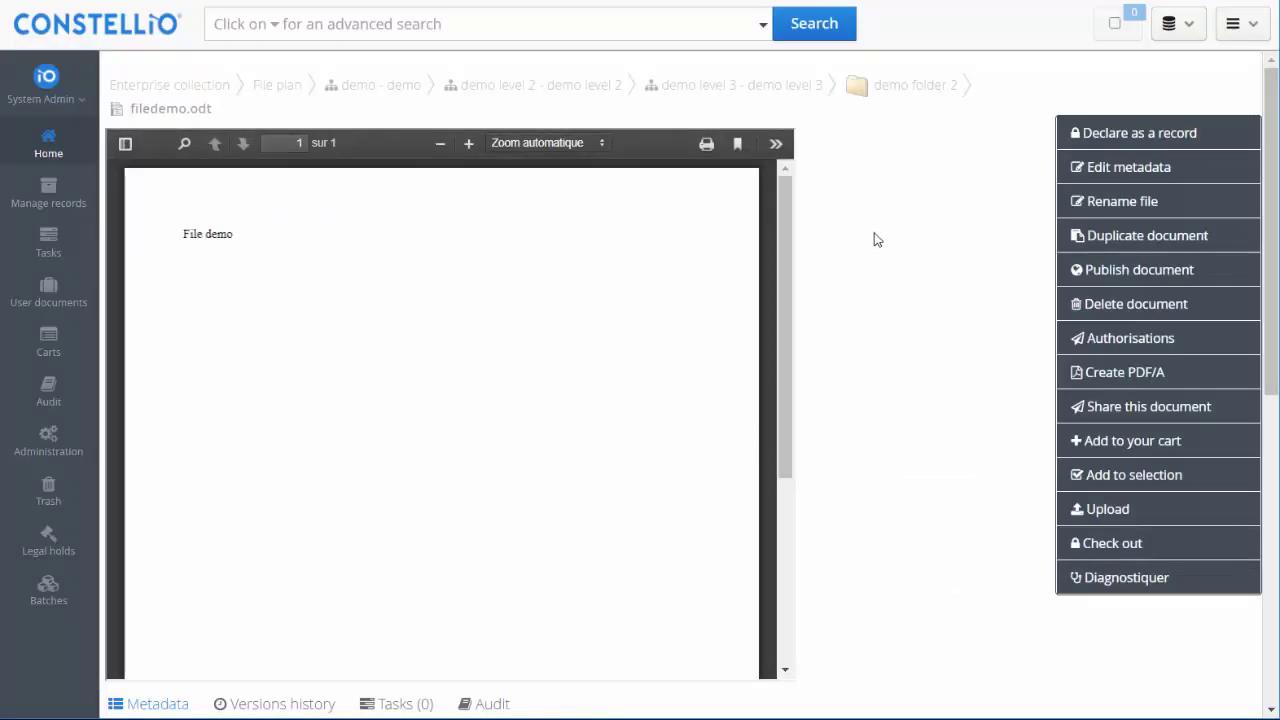
{"action": "scroll", "coordinate": [874, 240], "scroll_direction": "down", "scroll_amount": 3}
{"action": "scroll", "coordinate": [866, 258], "scroll_direction": "down", "scroll_amount": 1}
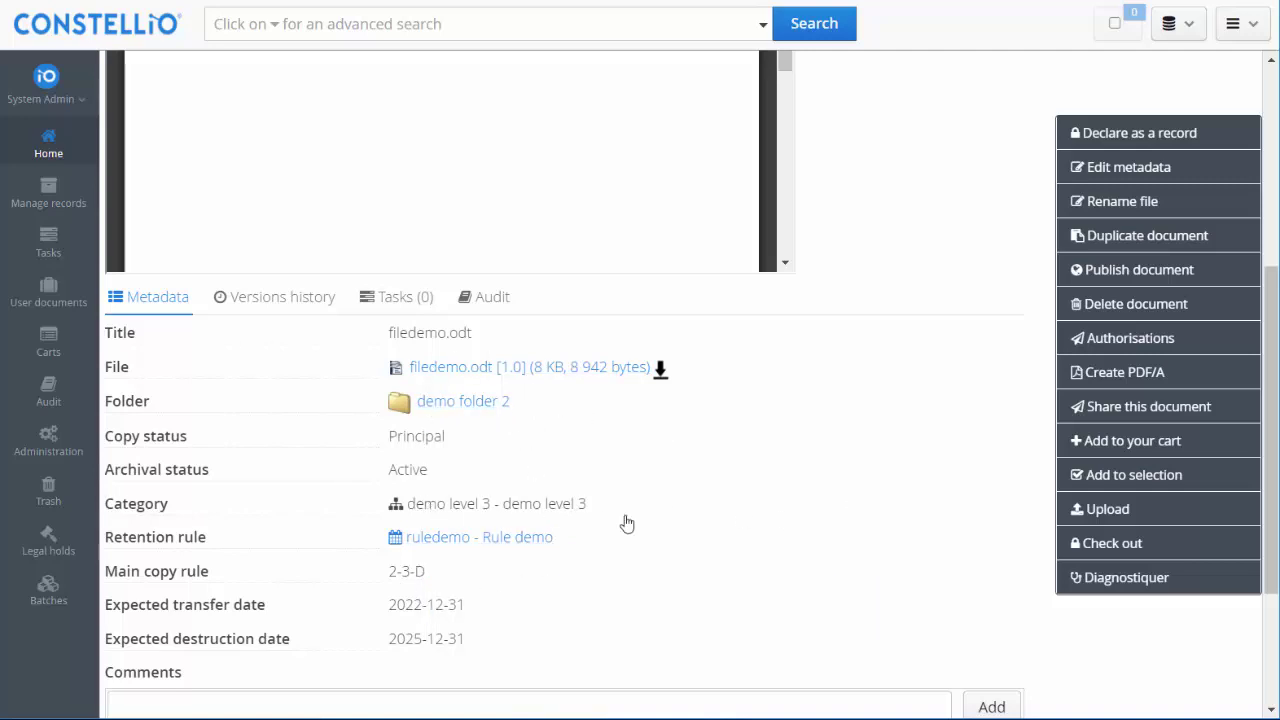
{"action": "scroll", "coordinate": [644, 471], "scroll_direction": "up", "scroll_amount": 4}
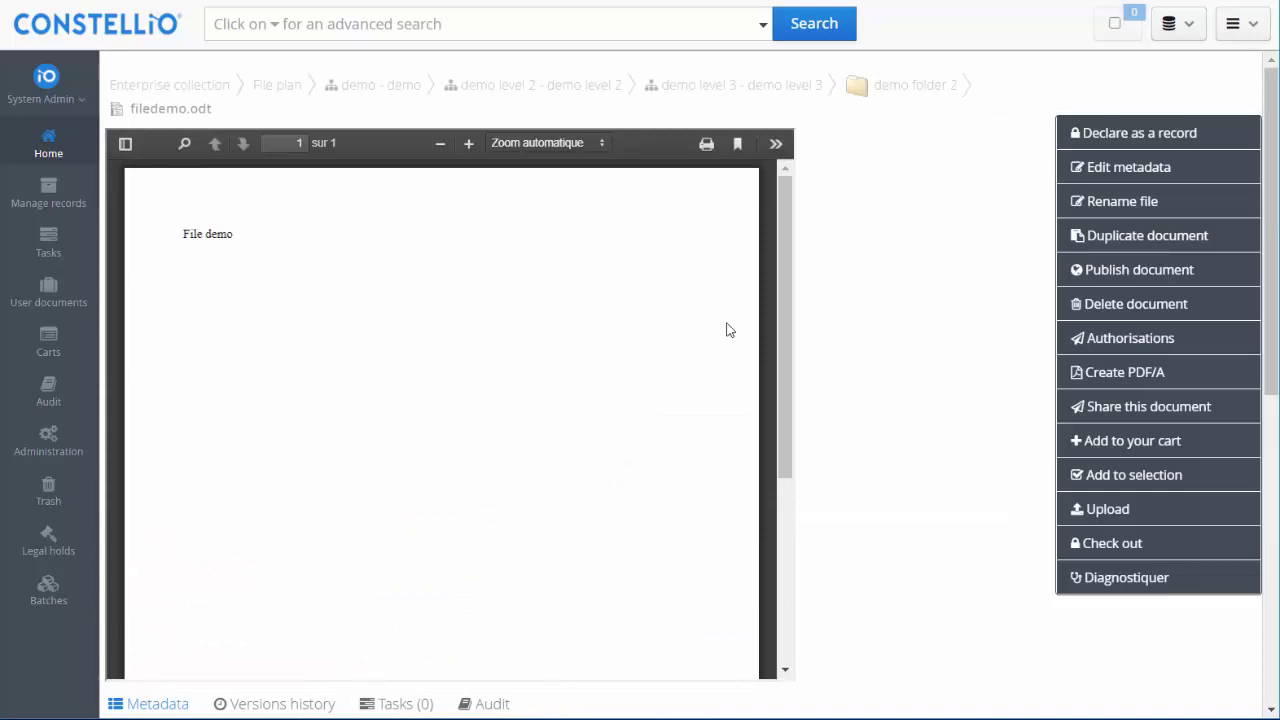
{"action": "scroll", "coordinate": [762, 333], "scroll_direction": "down", "scroll_amount": 5}
{"action": "scroll", "coordinate": [877, 309], "scroll_direction": "down", "scroll_amount": 1}
{"action": "scroll", "coordinate": [871, 317], "scroll_direction": "up", "scroll_amount": 1}
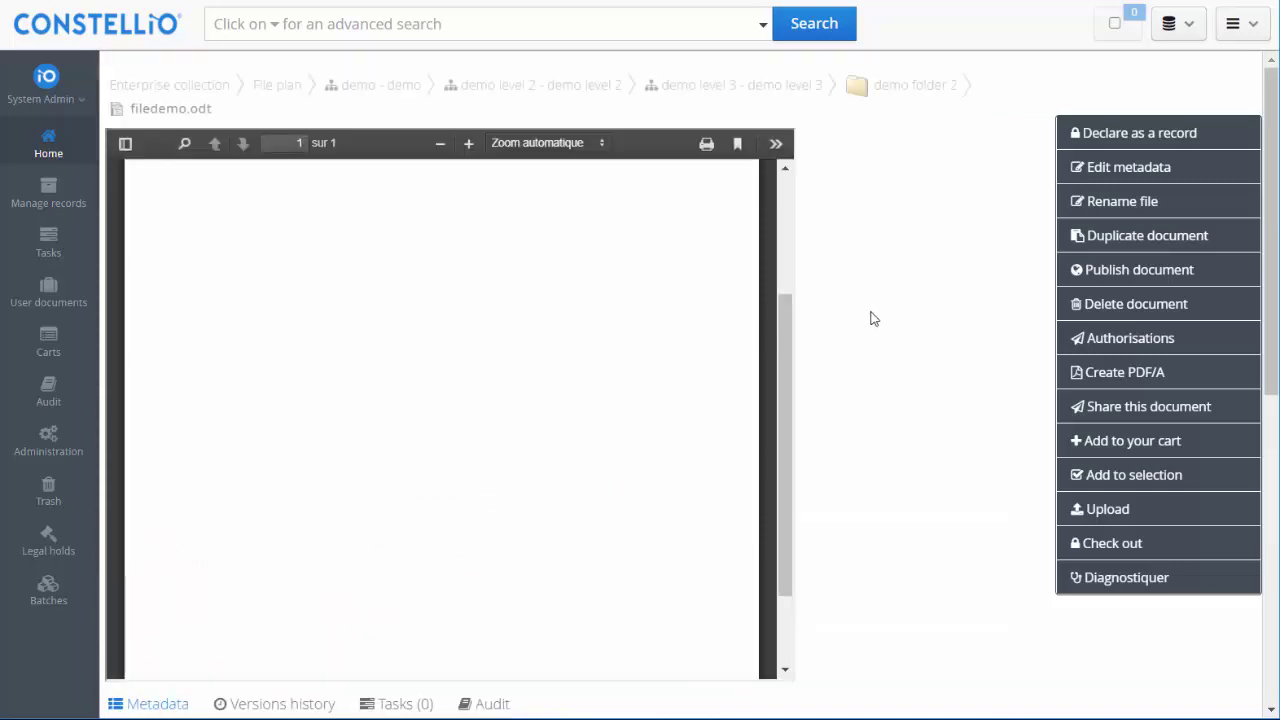
{"action": "left_click_drag", "start_coordinate": [781, 384], "coordinate": [785, 253]}
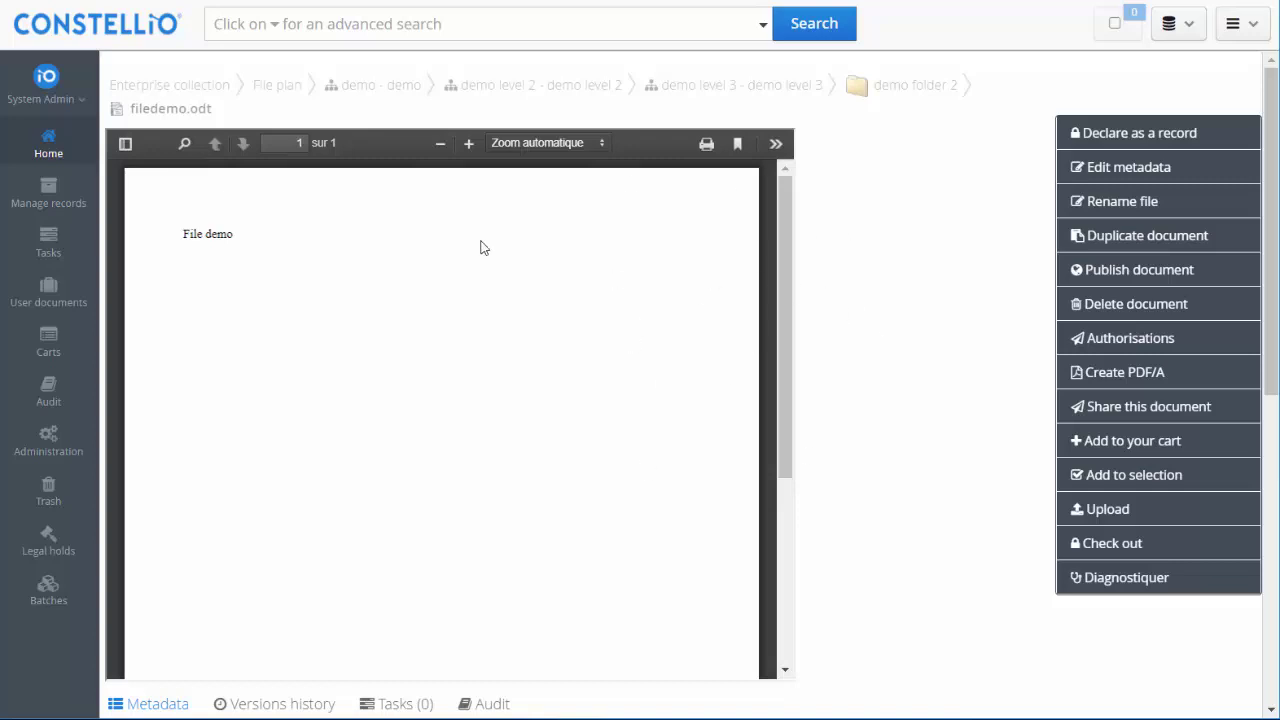
{"action": "left_click", "coordinate": [1240, 23]}
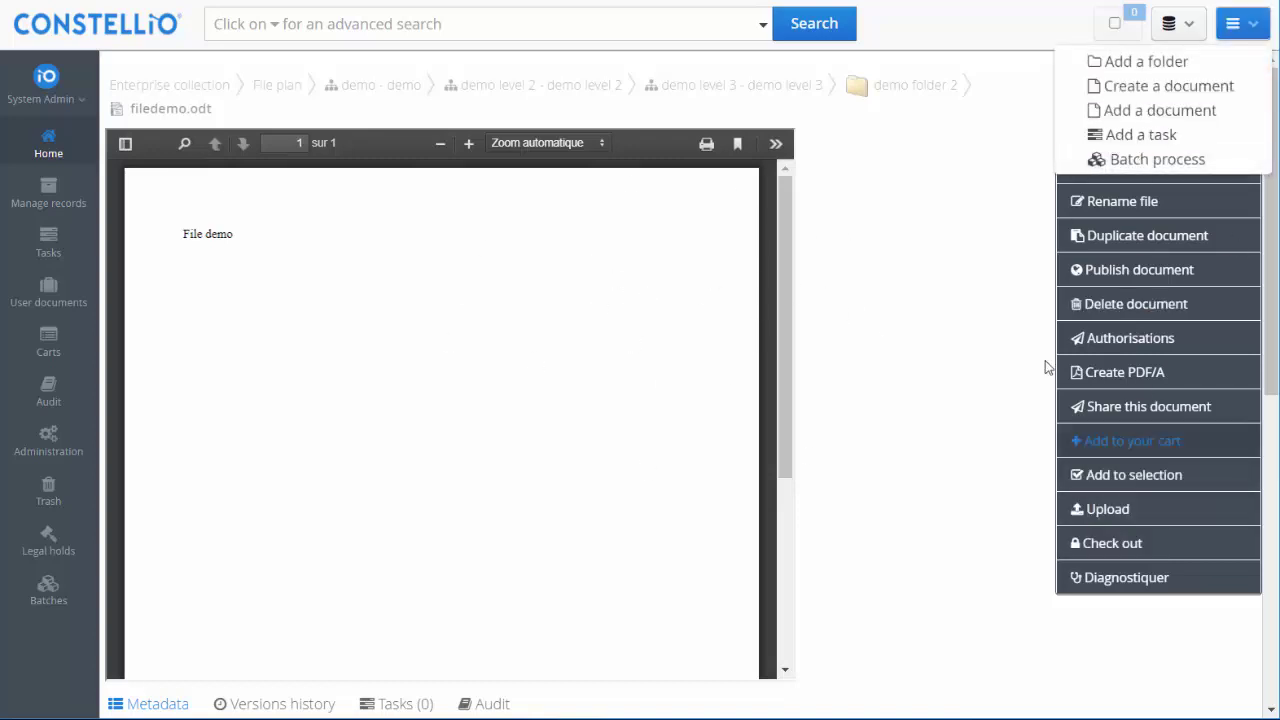
{"action": "left_click", "coordinate": [857, 286]}
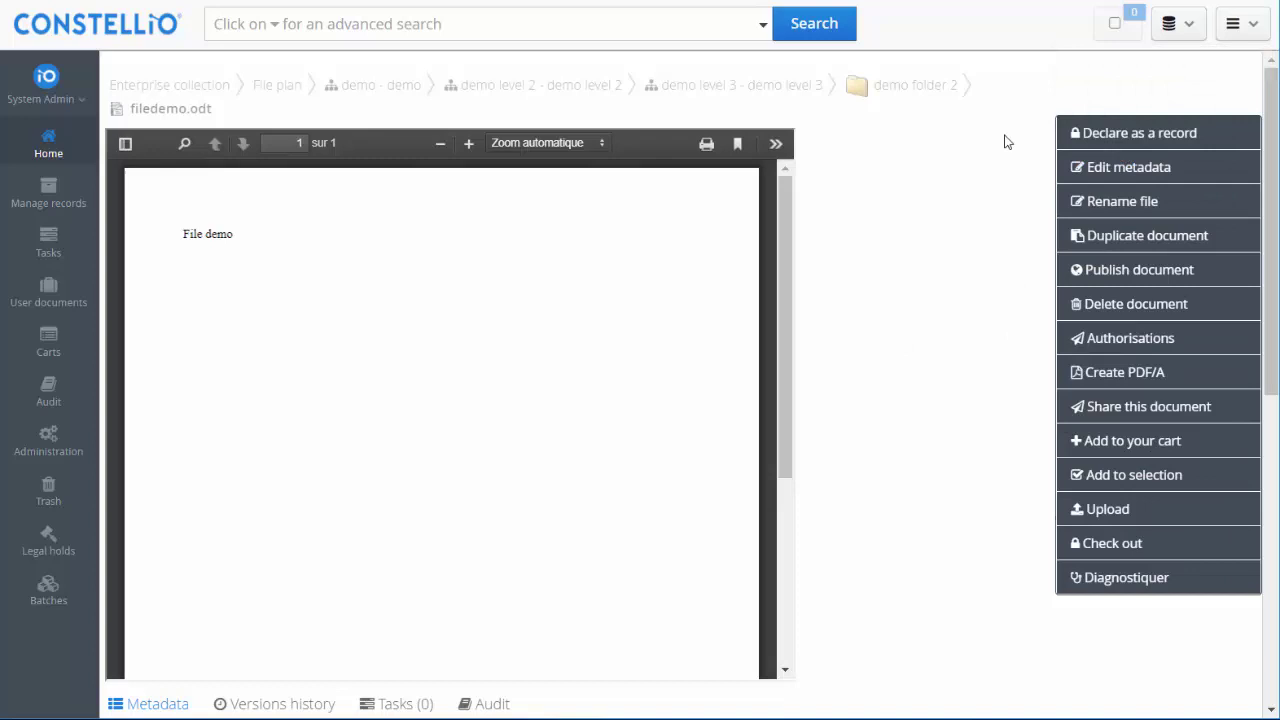
{"action": "scroll", "coordinate": [903, 285], "scroll_direction": "down", "scroll_amount": 1}
{"action": "scroll", "coordinate": [904, 290], "scroll_direction": "up", "scroll_amount": 1}
{"action": "scroll", "coordinate": [903, 293], "scroll_direction": "down", "scroll_amount": 1}
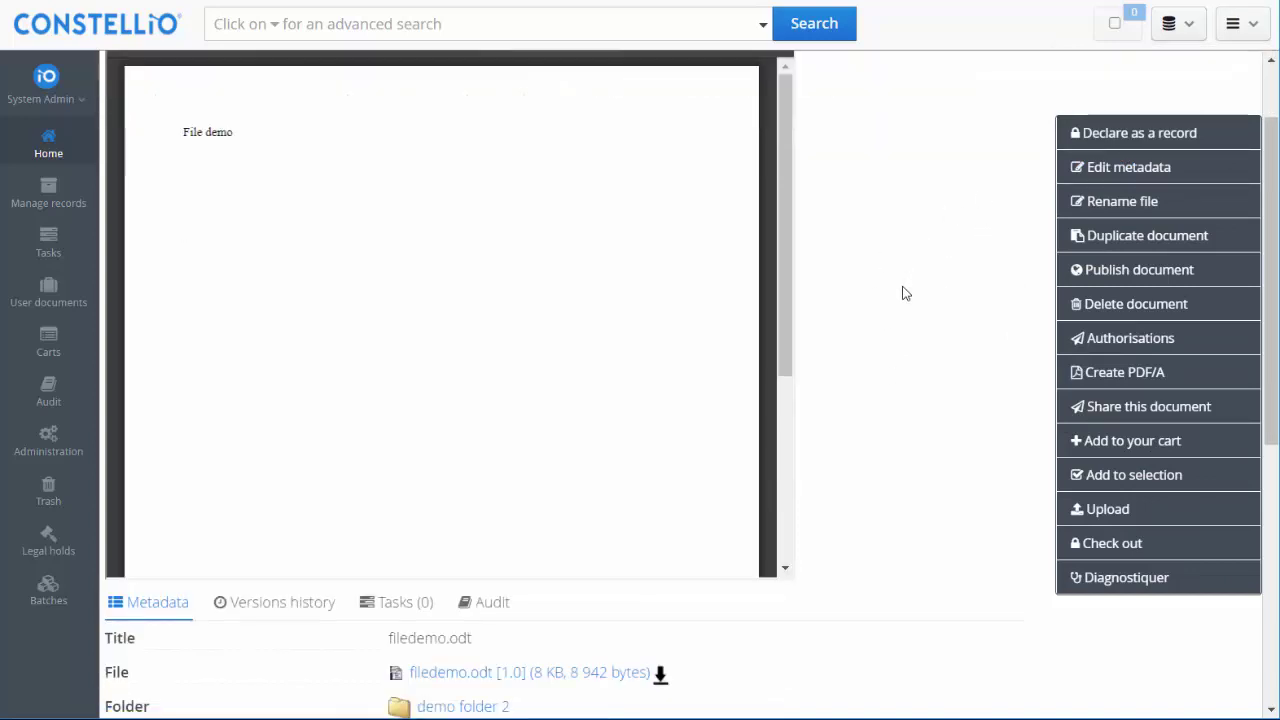
{"action": "scroll", "coordinate": [880, 355], "scroll_direction": "up", "scroll_amount": 1}
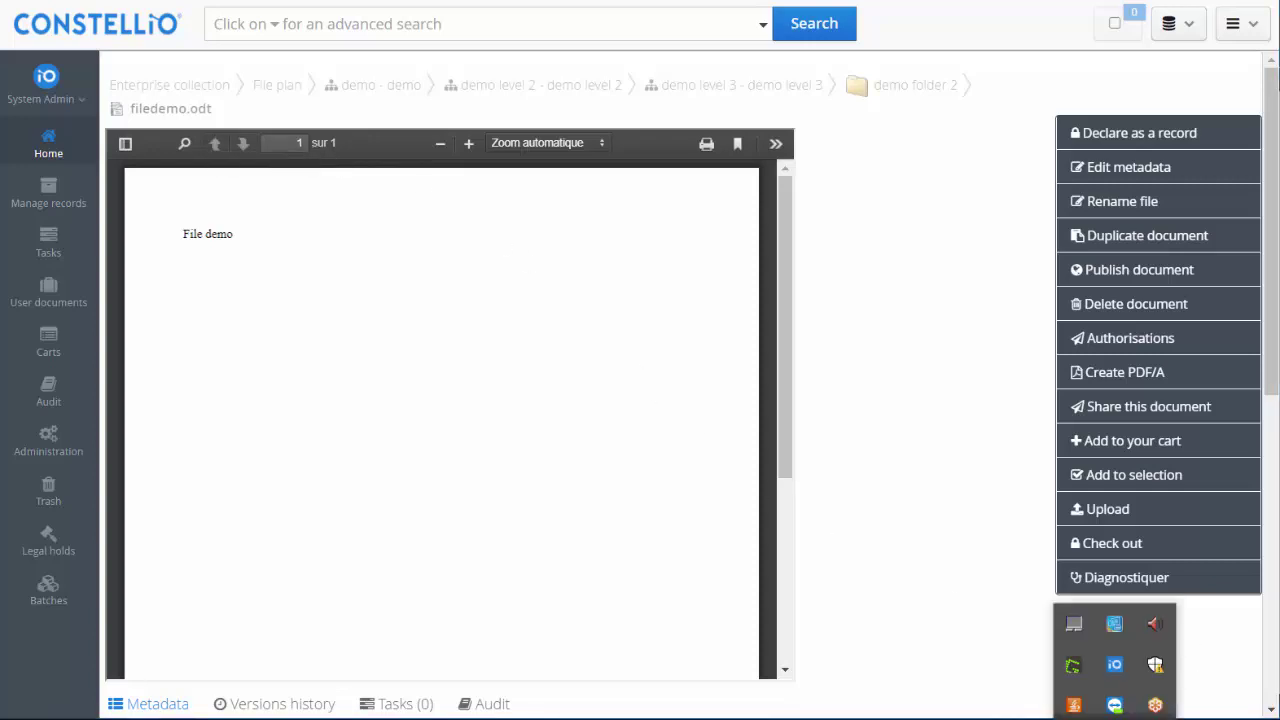
{"action": "right_click", "coordinate": [1113, 673]}
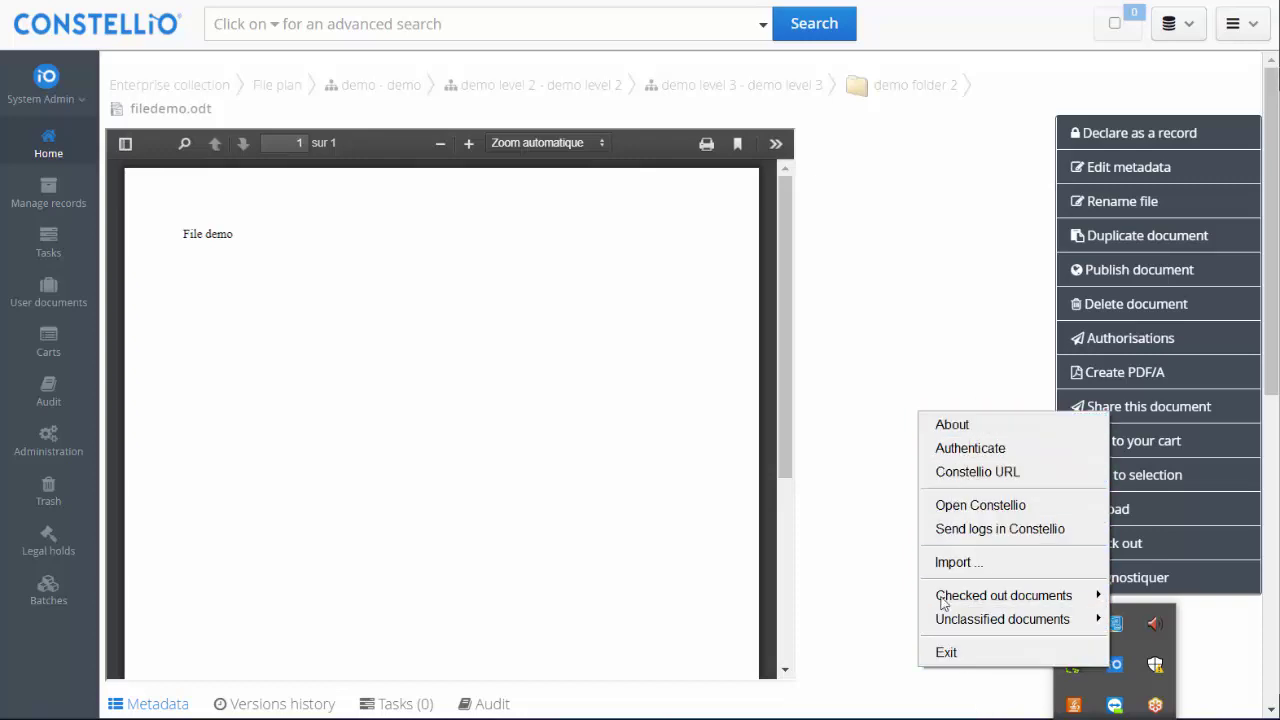
{"action": "left_click", "coordinate": [870, 468]}
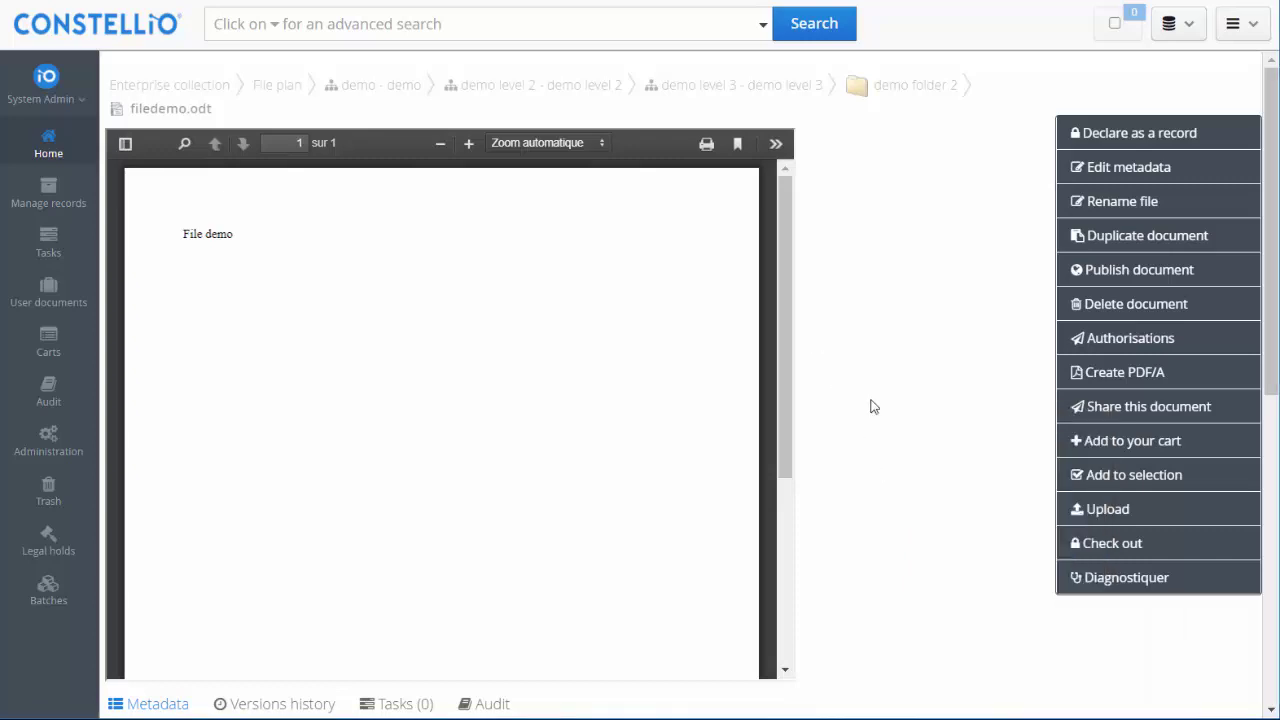
Check out the filedemo.odt document.
{"action": "left_click", "coordinate": [1120, 545]}
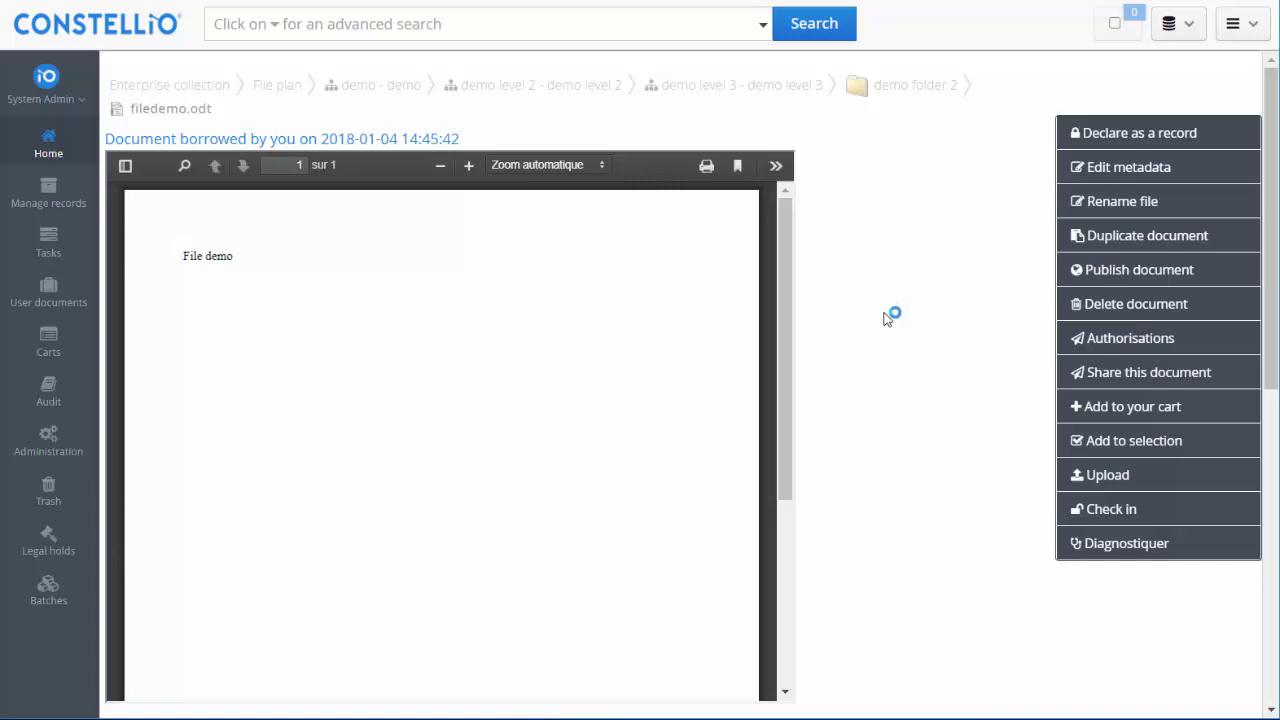
Recover filedemo.odt in LibreOffice, append "dddd" to the text File demo, and close the document with its changes saved.
{"action": "scroll", "coordinate": [884, 318], "scroll_direction": "down", "scroll_amount": 2}
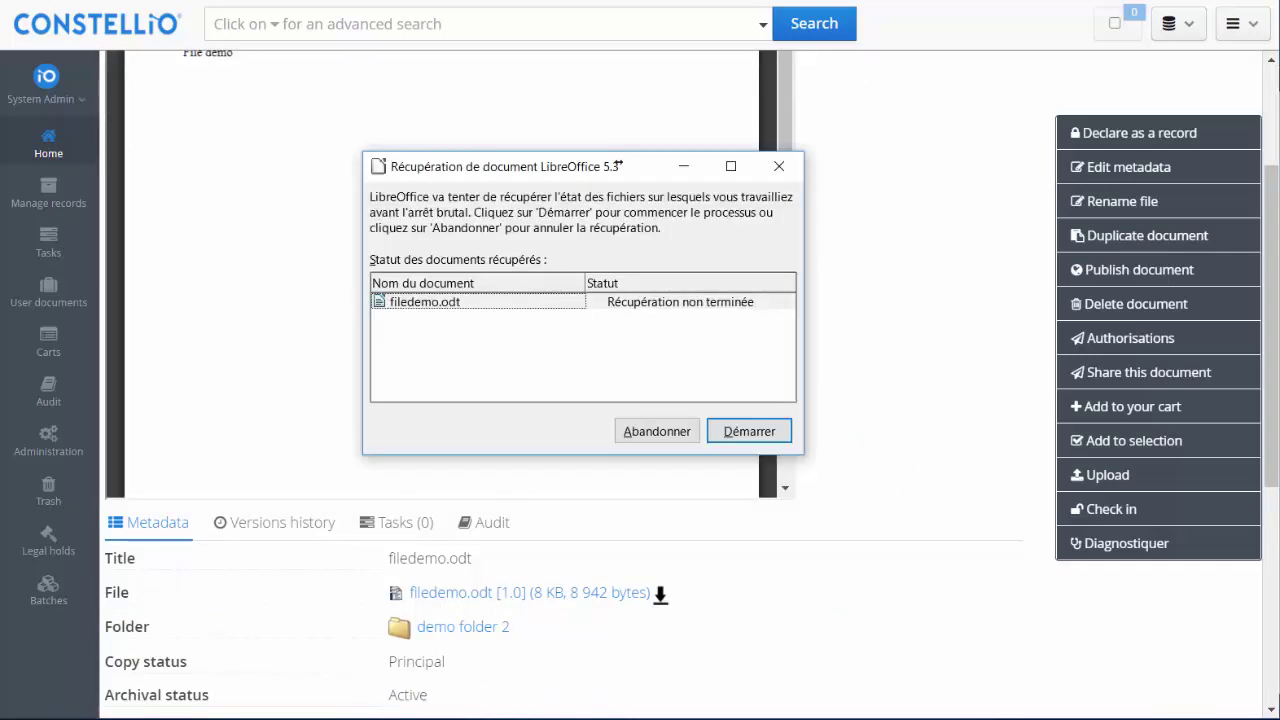
{"action": "left_click", "coordinate": [768, 437]}
{"action": "left_click", "coordinate": [746, 432]}
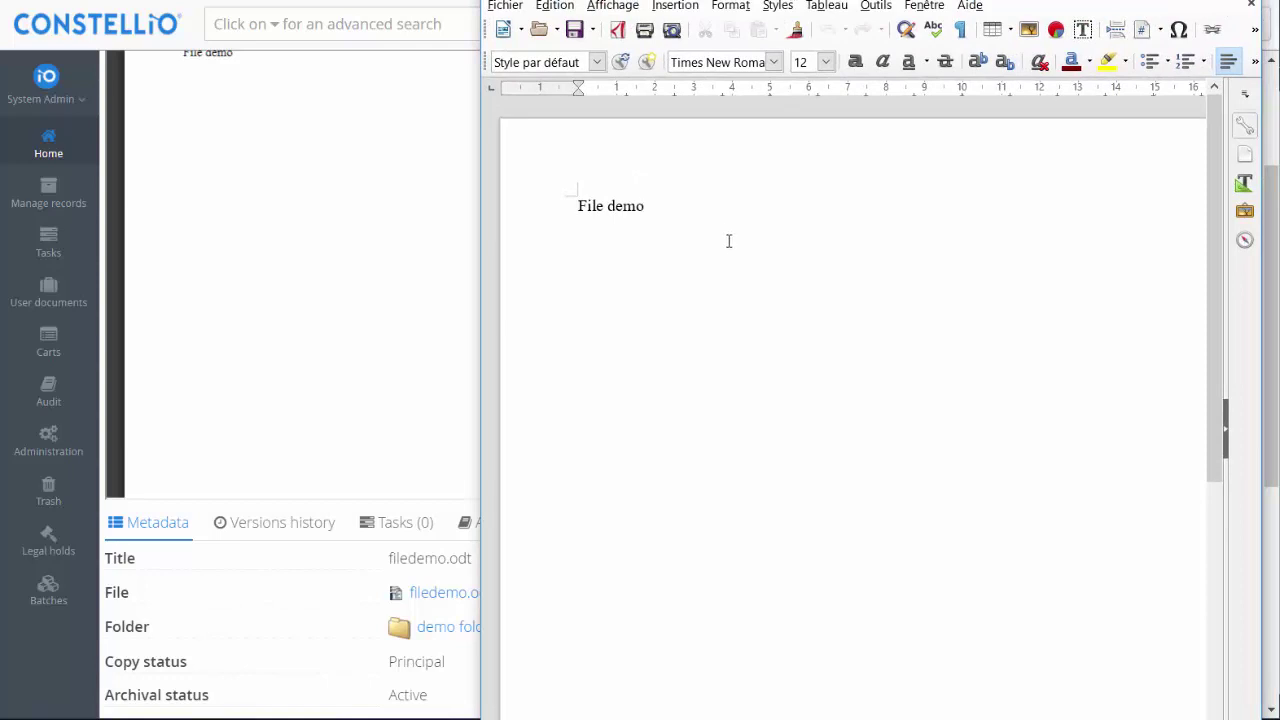
{"action": "type", "text": "dddd"}
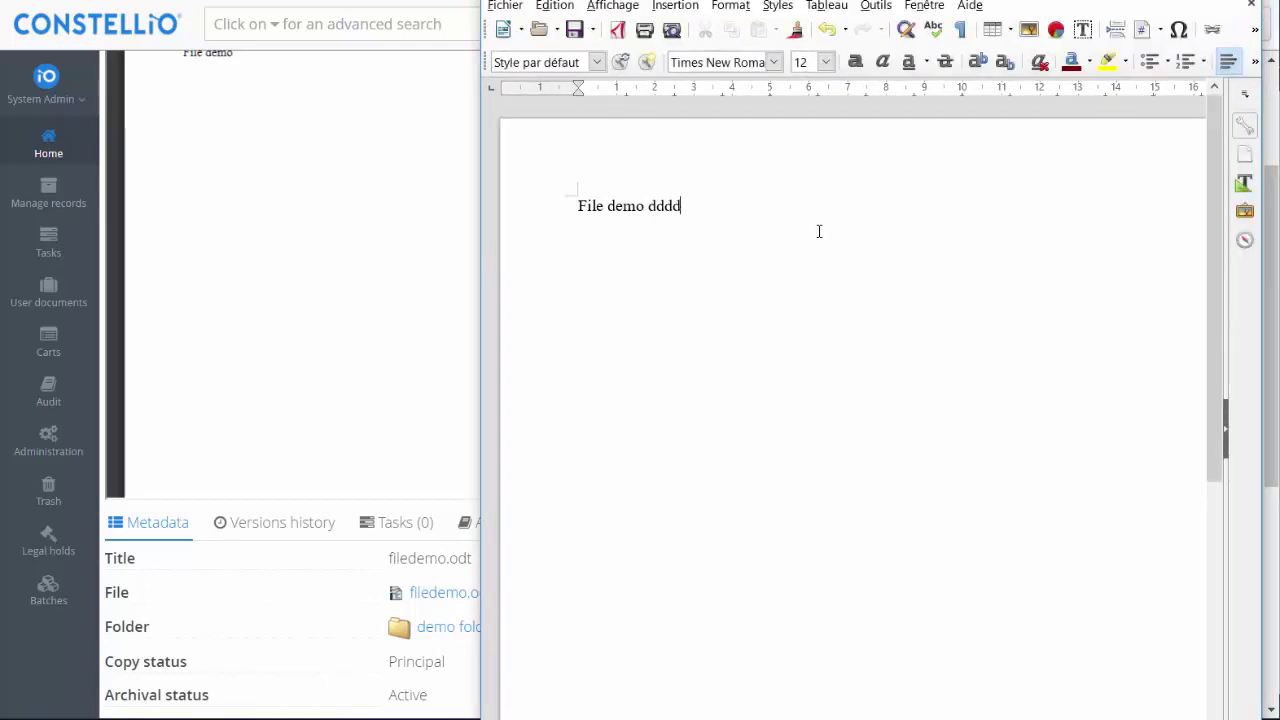
{"action": "key", "text": "alt+F4"}
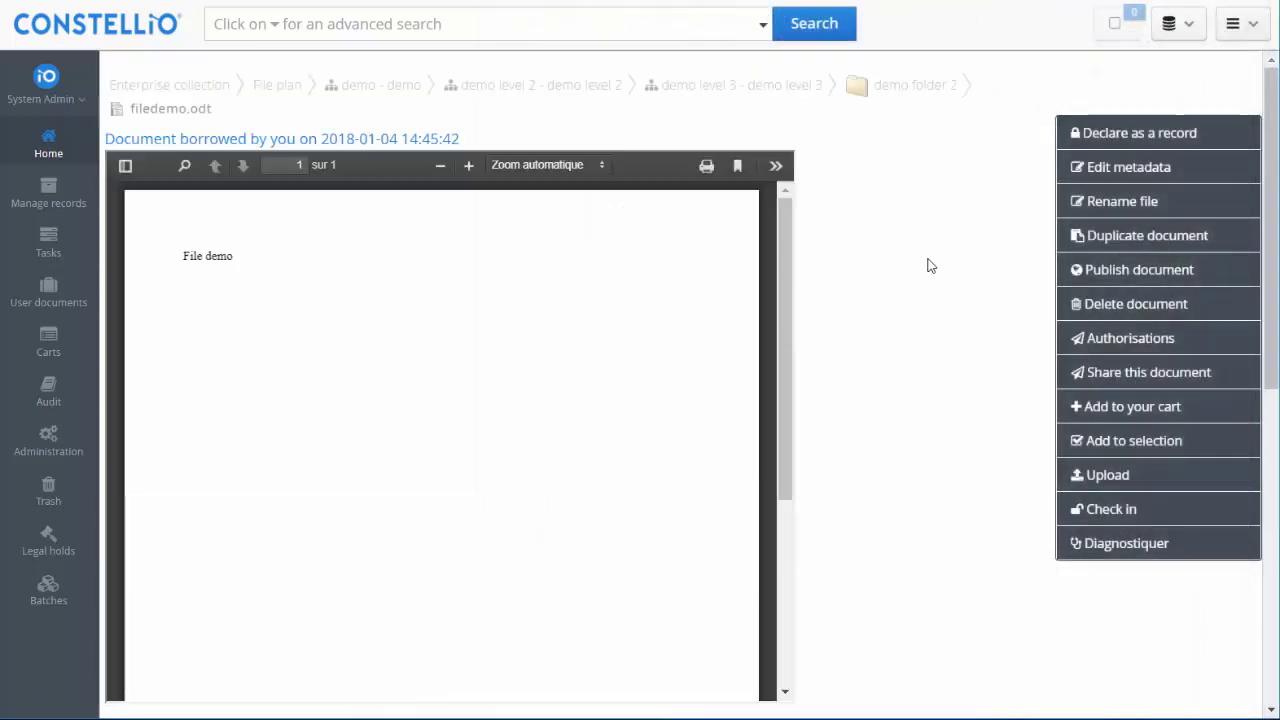
Reopen filedemo.odt's information page from demo folder 2 and examine its file version and preview.
{"action": "left_click", "coordinate": [903, 92]}
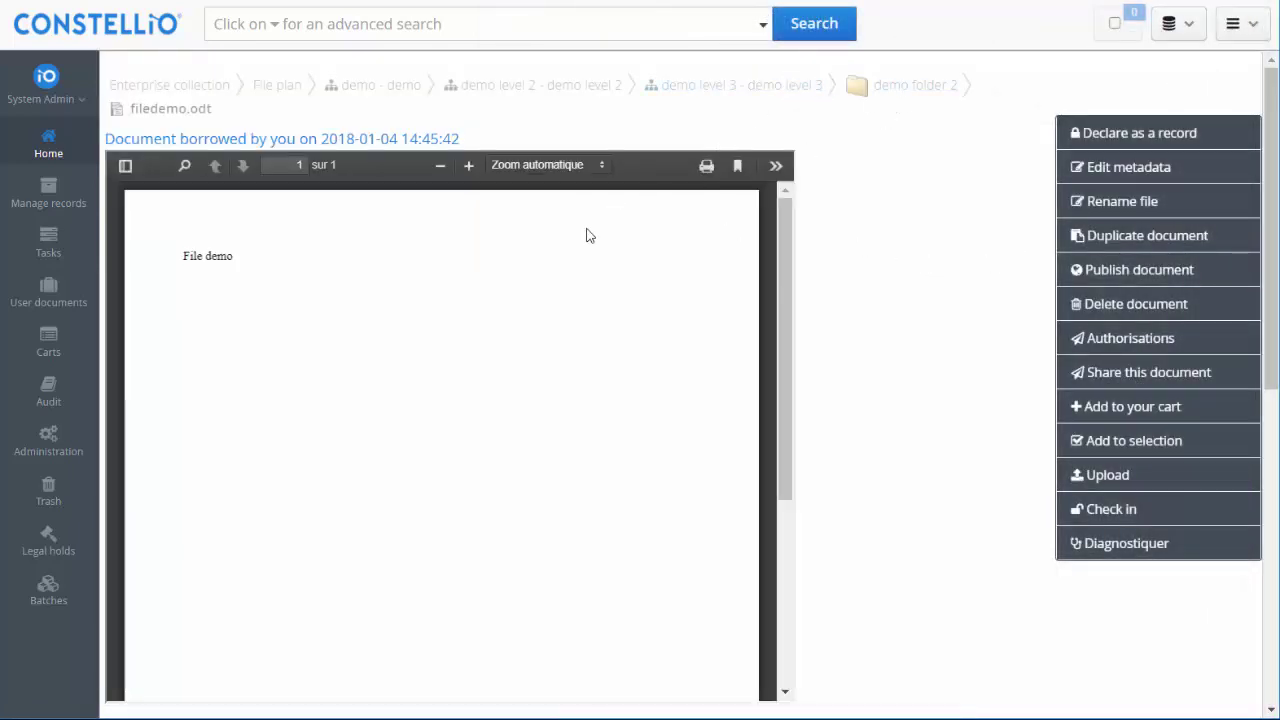
{"action": "left_click", "coordinate": [1003, 258]}
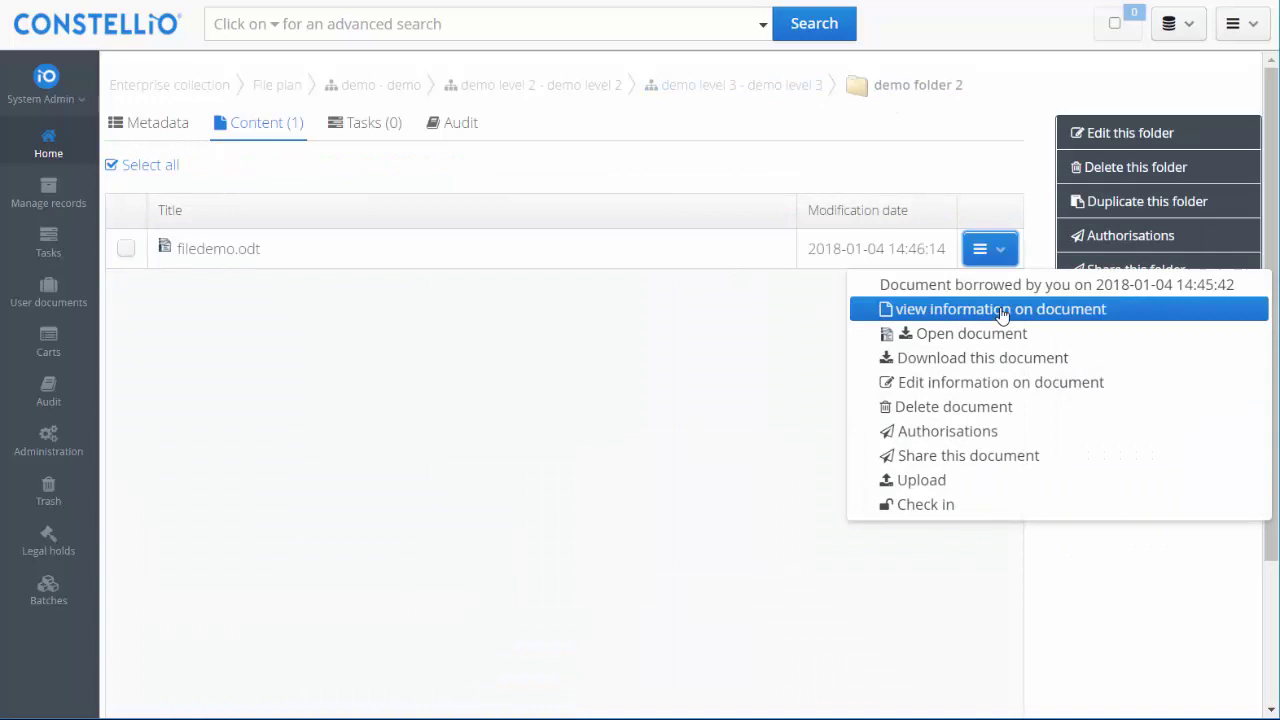
{"action": "left_click", "coordinate": [966, 311]}
{"action": "scroll", "coordinate": [868, 350], "scroll_direction": "down", "scroll_amount": 3}
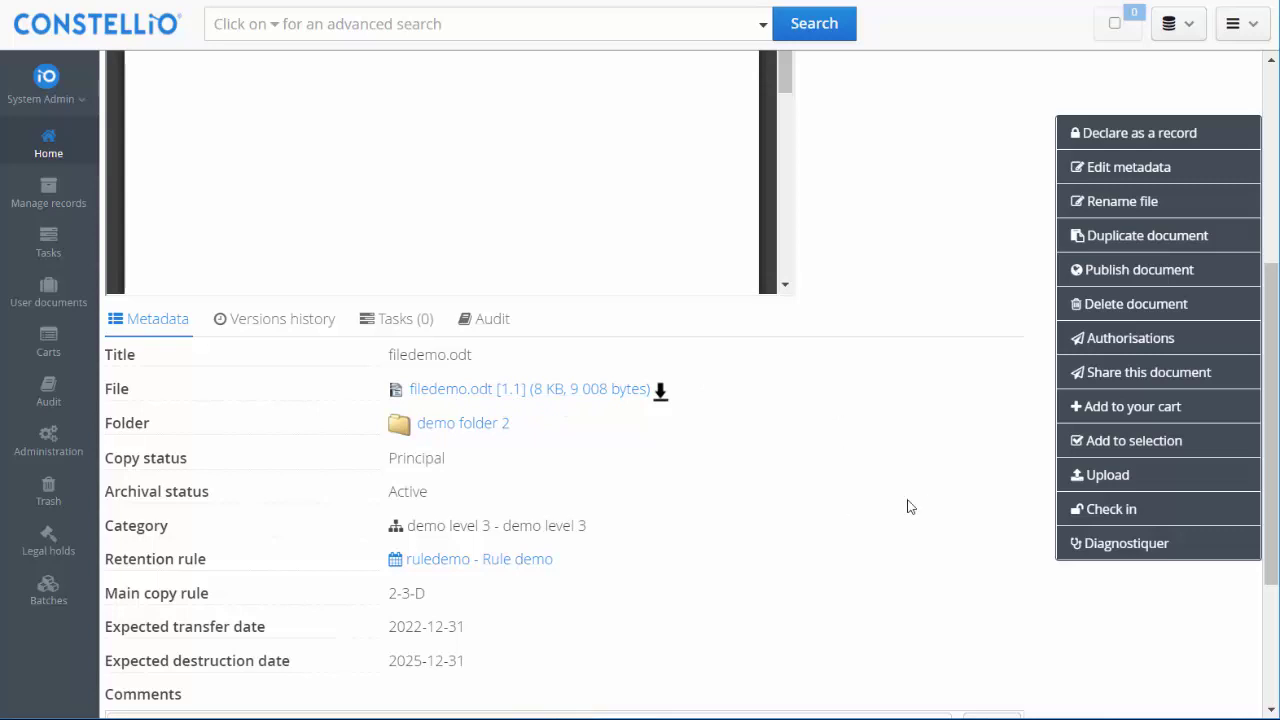
{"action": "scroll", "coordinate": [886, 503], "scroll_direction": "up", "scroll_amount": 4}
{"action": "scroll", "coordinate": [897, 503], "scroll_direction": "down", "scroll_amount": 2}
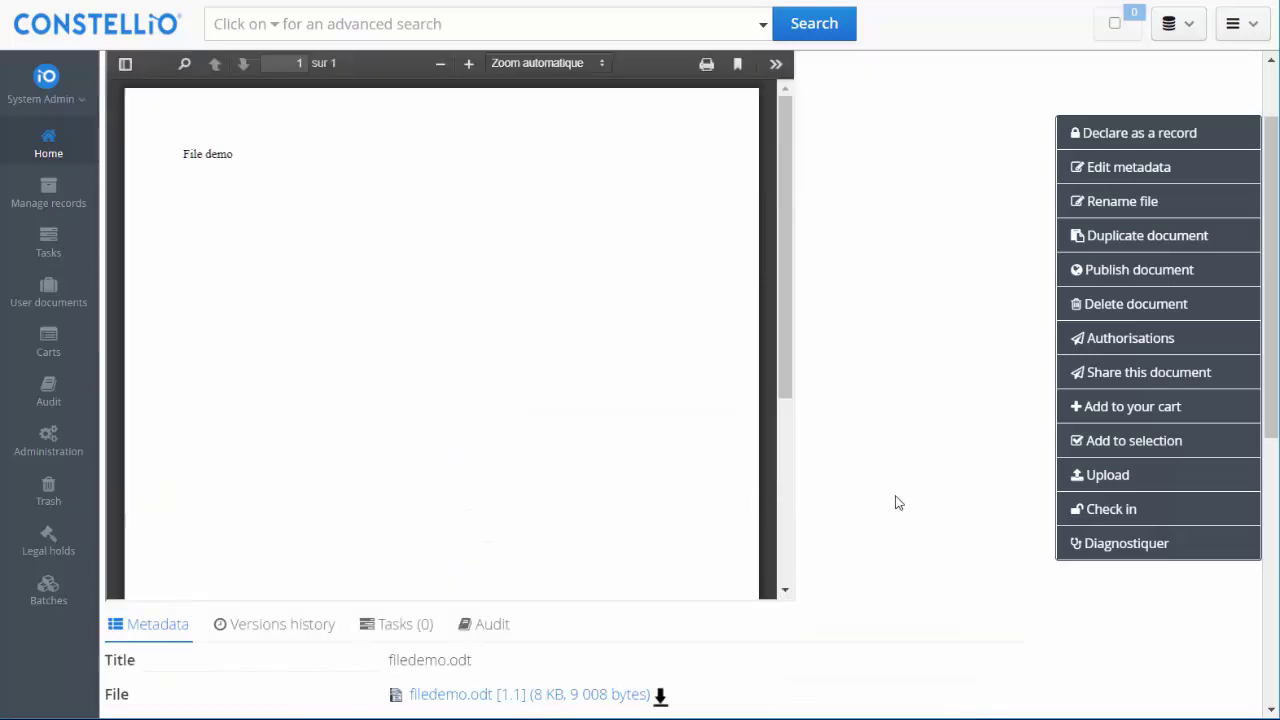
Check in filedemo.odt as a major version.
{"action": "left_click", "coordinate": [1145, 512]}
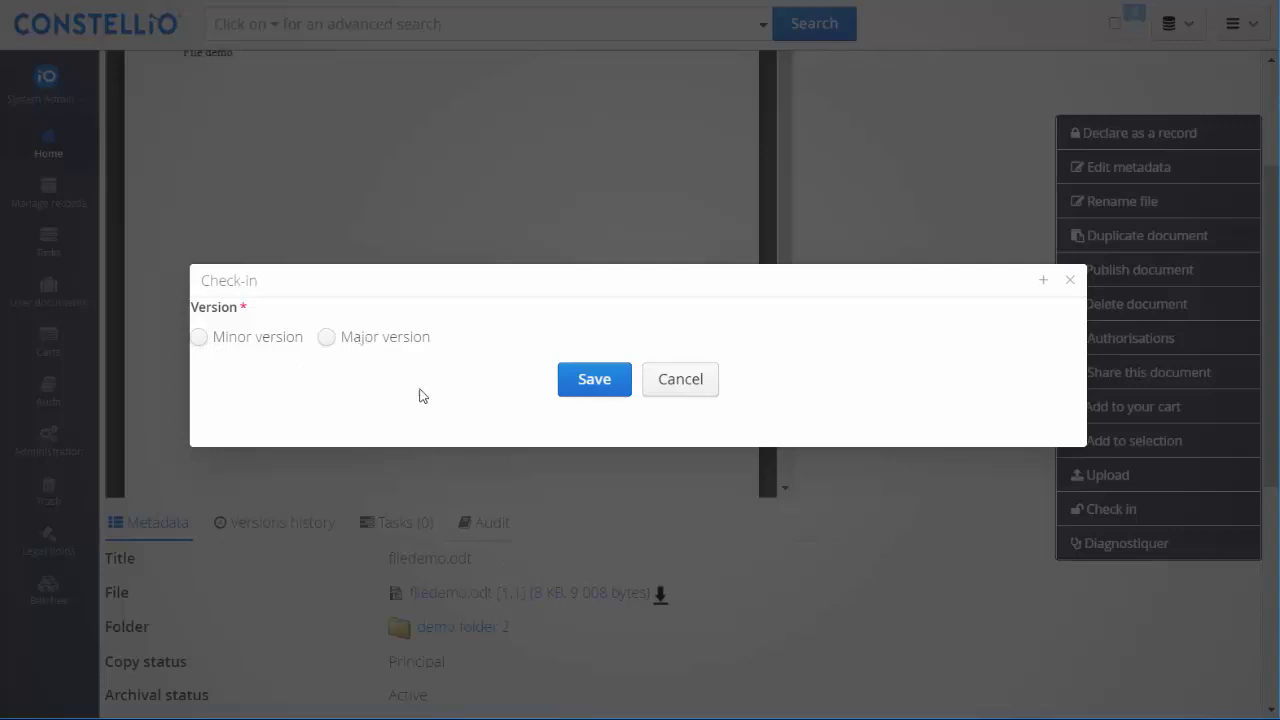
{"action": "left_click", "coordinate": [377, 341]}
{"action": "left_click", "coordinate": [592, 391]}
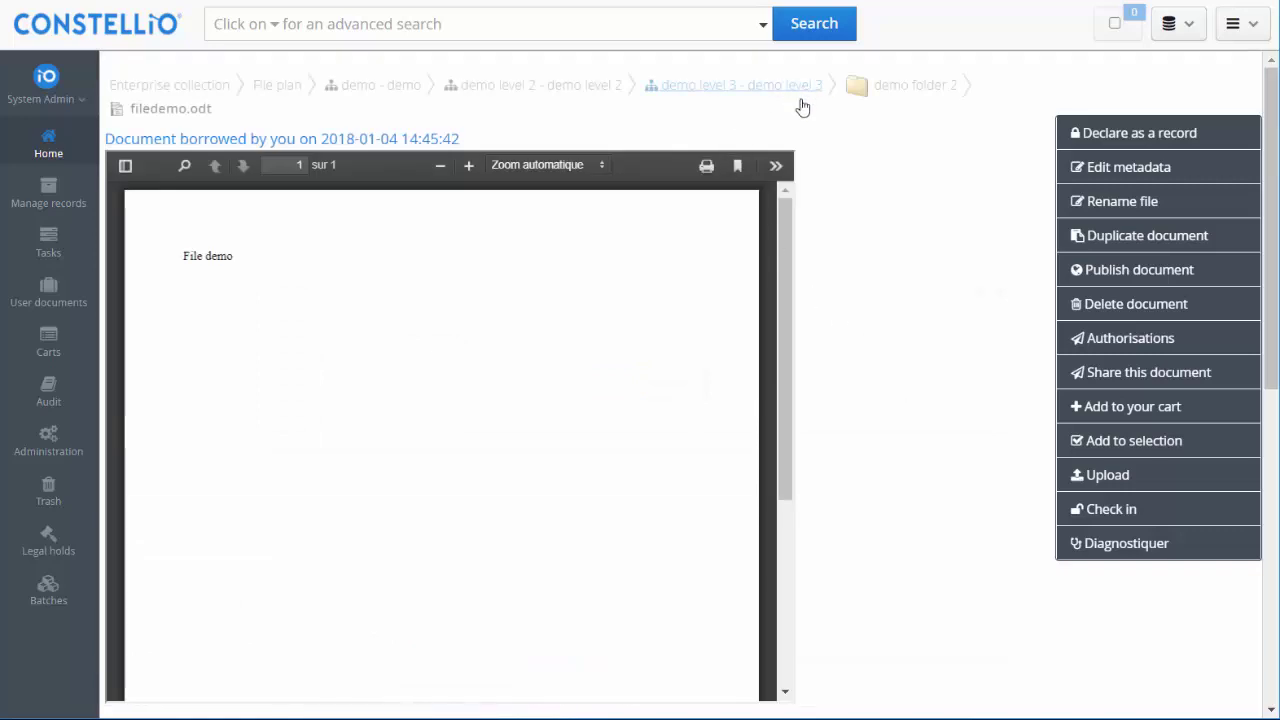
Display filedemo.odt's information page again from demo folder 2 and examine the updated preview and file version.
{"action": "left_click", "coordinate": [922, 90]}
{"action": "left_click", "coordinate": [993, 255]}
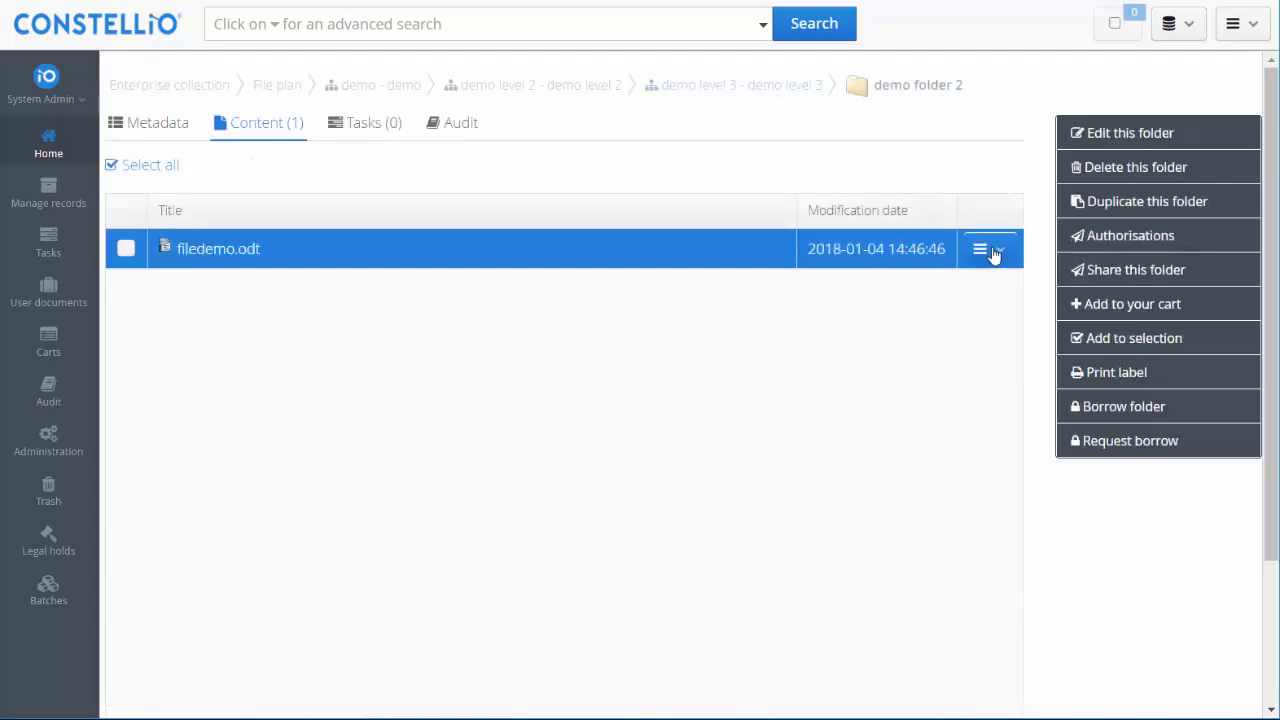
{"action": "left_click", "coordinate": [993, 252]}
{"action": "left_click", "coordinate": [1000, 283]}
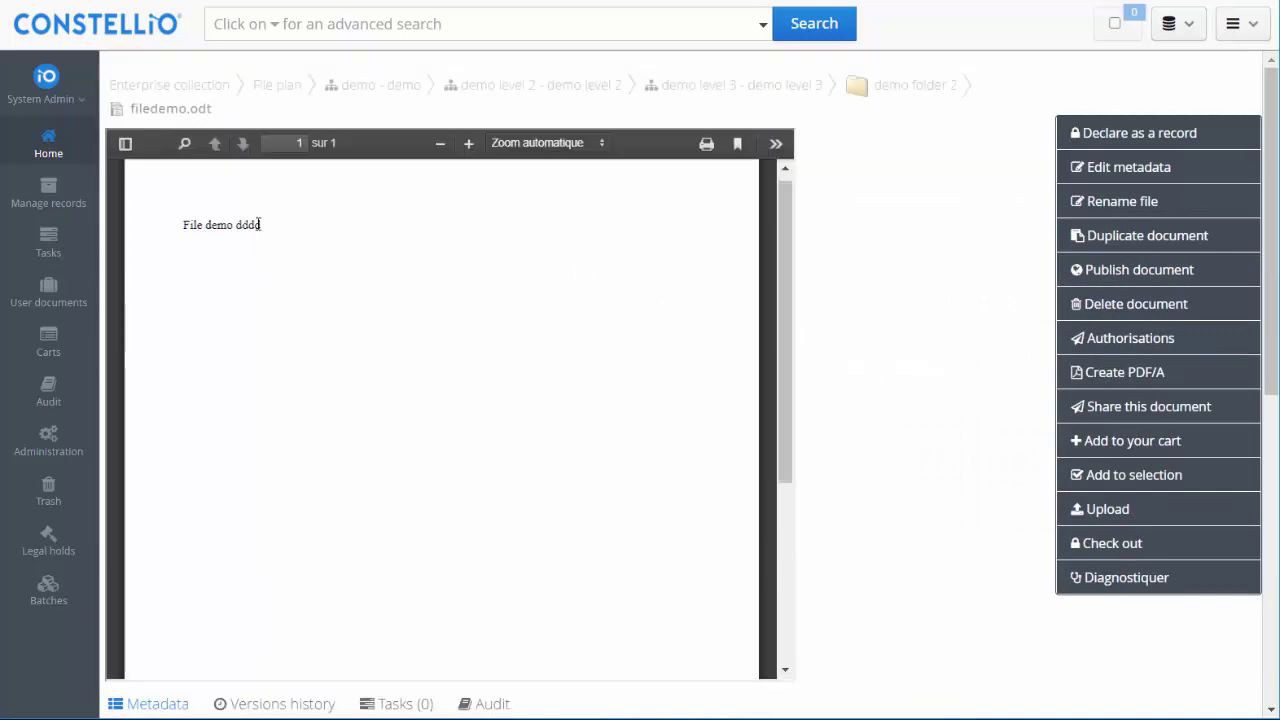
{"action": "scroll", "coordinate": [900, 280], "scroll_direction": "down", "scroll_amount": 3}
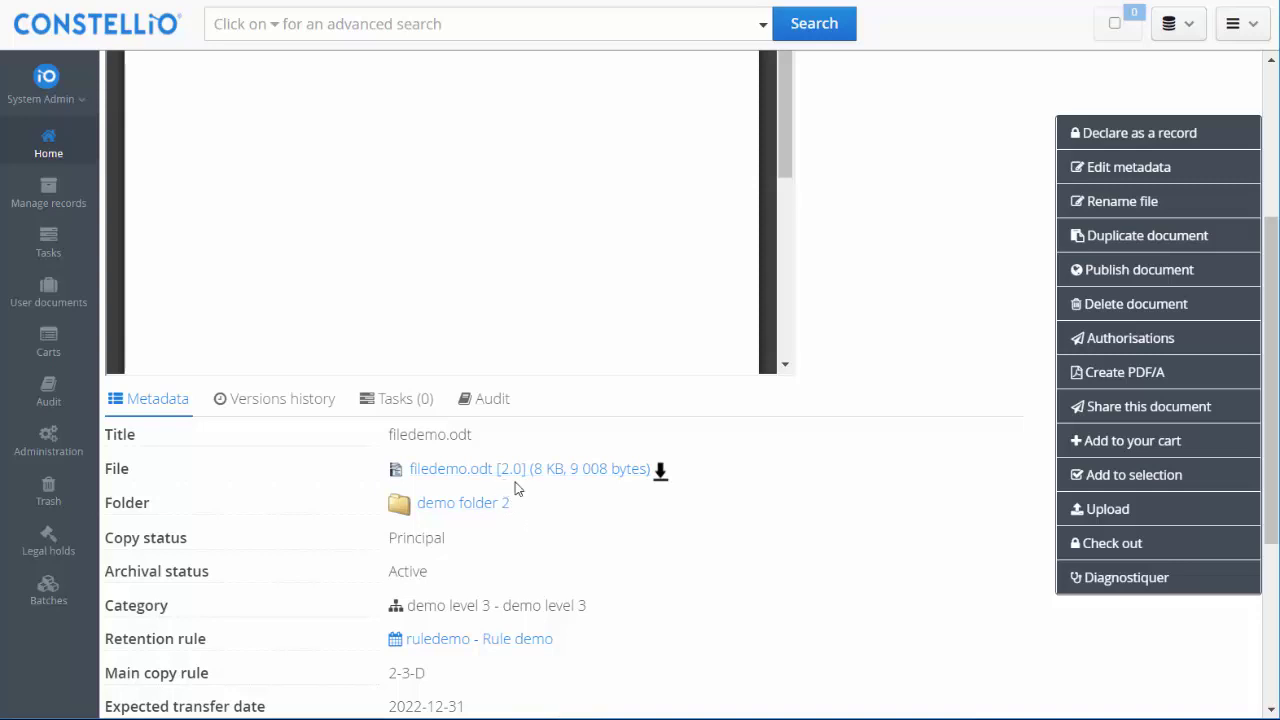
Display filedemo.odt's versions history and widen the File name column to read the full names.
{"action": "left_click", "coordinate": [305, 401]}
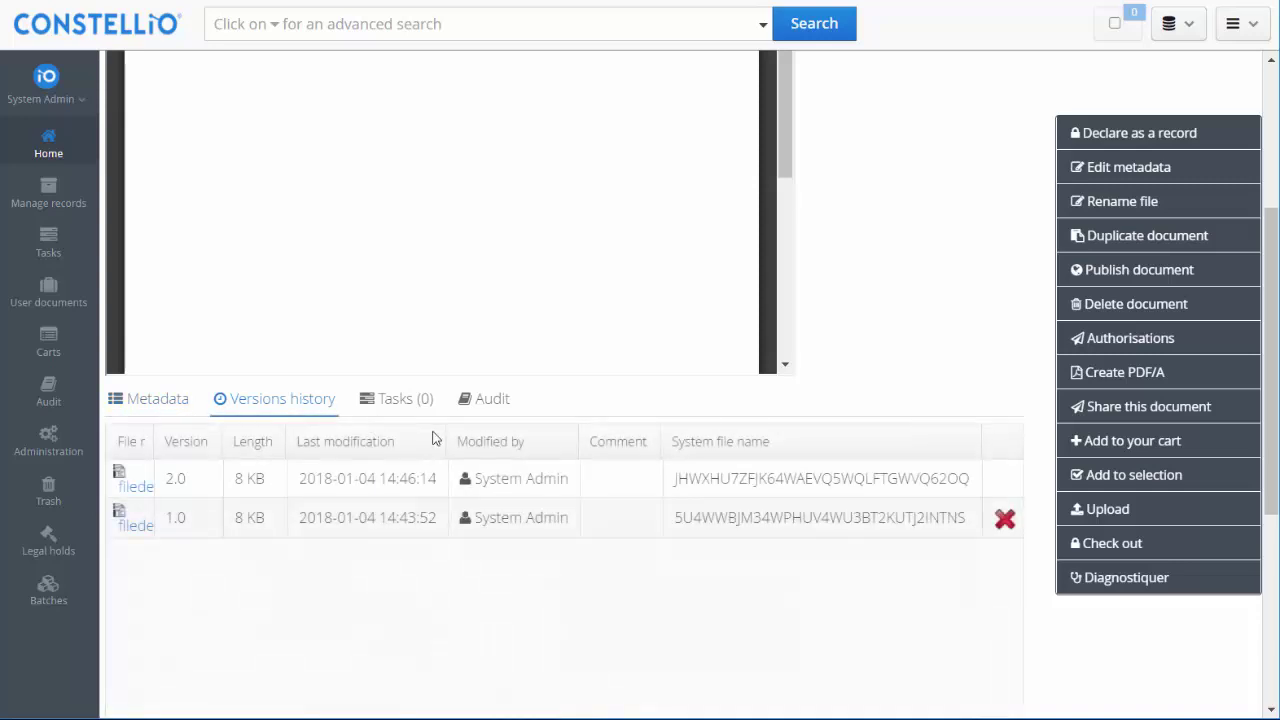
{"action": "scroll", "coordinate": [738, 530], "scroll_direction": "down", "scroll_amount": 1}
{"action": "left_click_drag", "start_coordinate": [153, 340], "coordinate": [263, 340]}
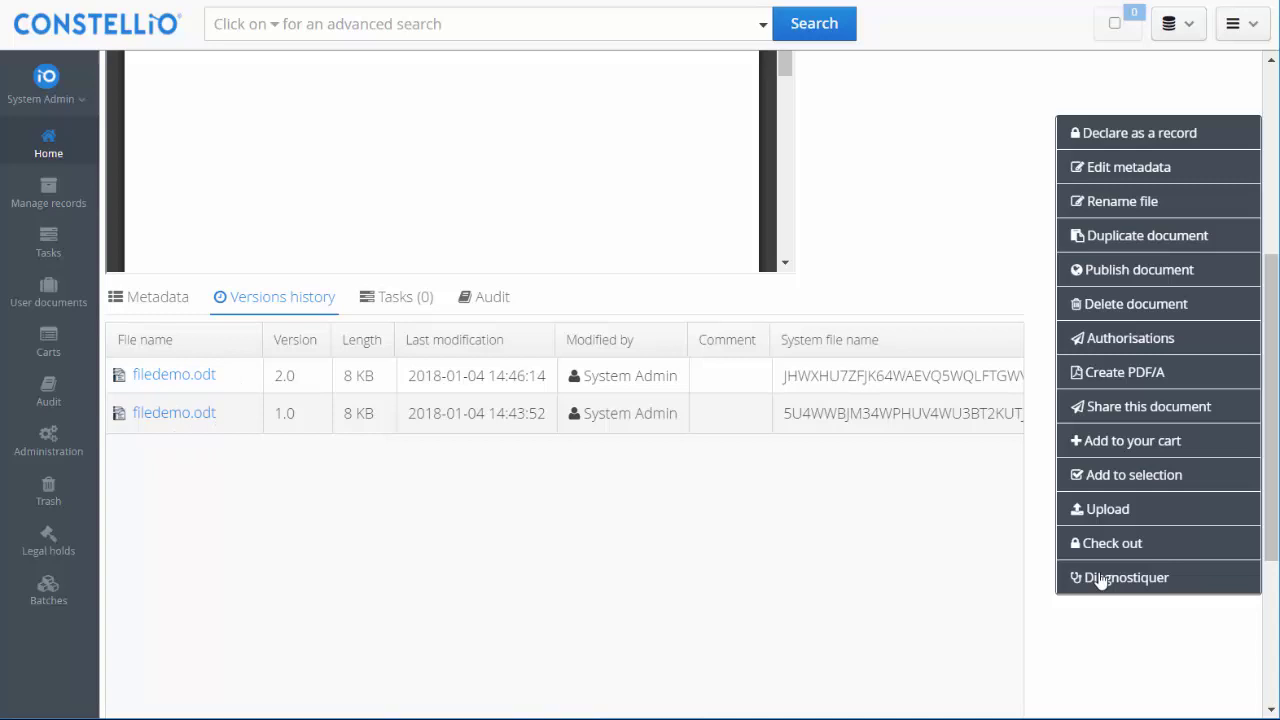
{"action": "scroll", "coordinate": [906, 231], "scroll_direction": "up", "scroll_amount": 1}
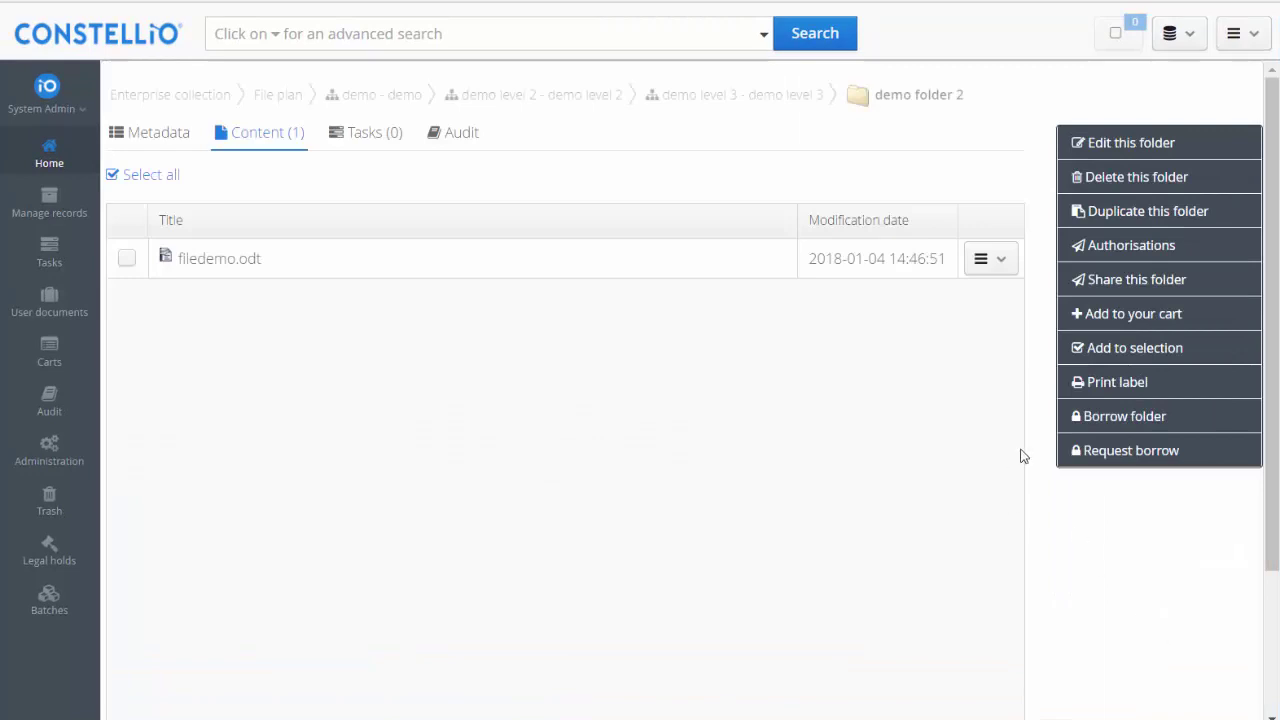
Add a subfolder titled "sub folder" to demo folder 2 and return to the parent folder's content.
{"action": "left_click", "coordinate": [1249, 40]}
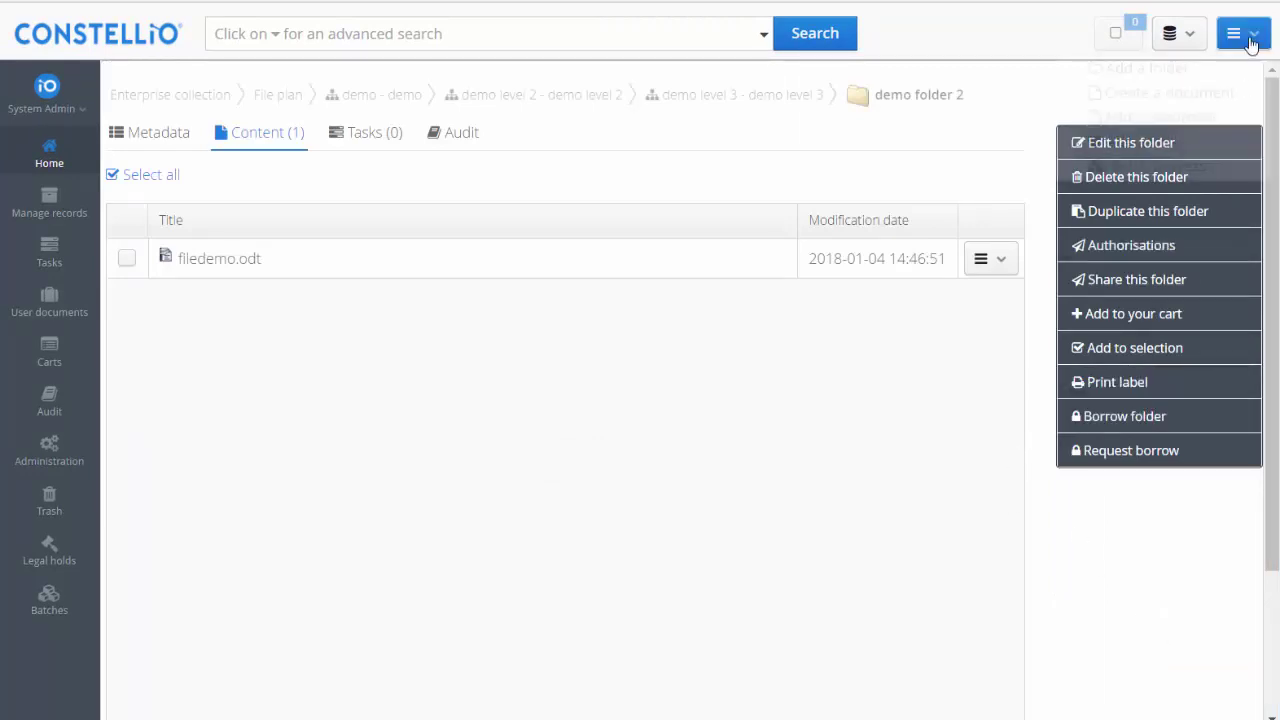
{"action": "left_click", "coordinate": [1221, 72]}
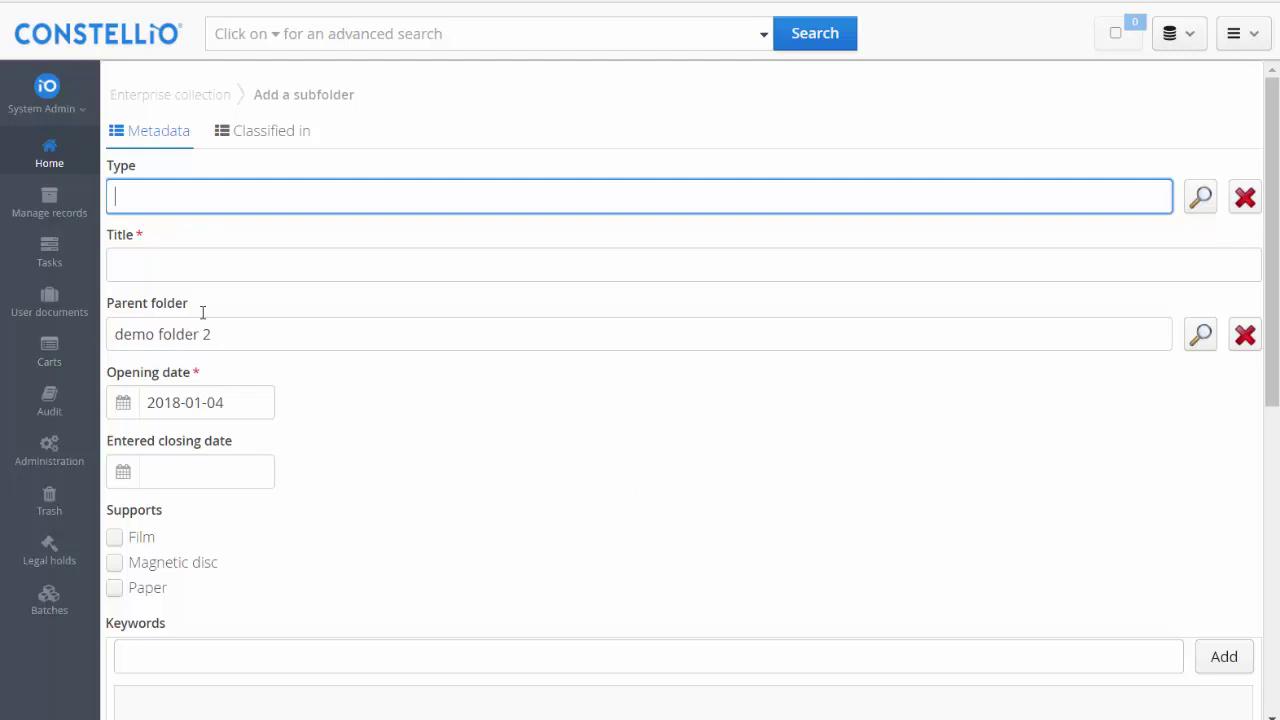
{"action": "left_click", "coordinate": [162, 262]}
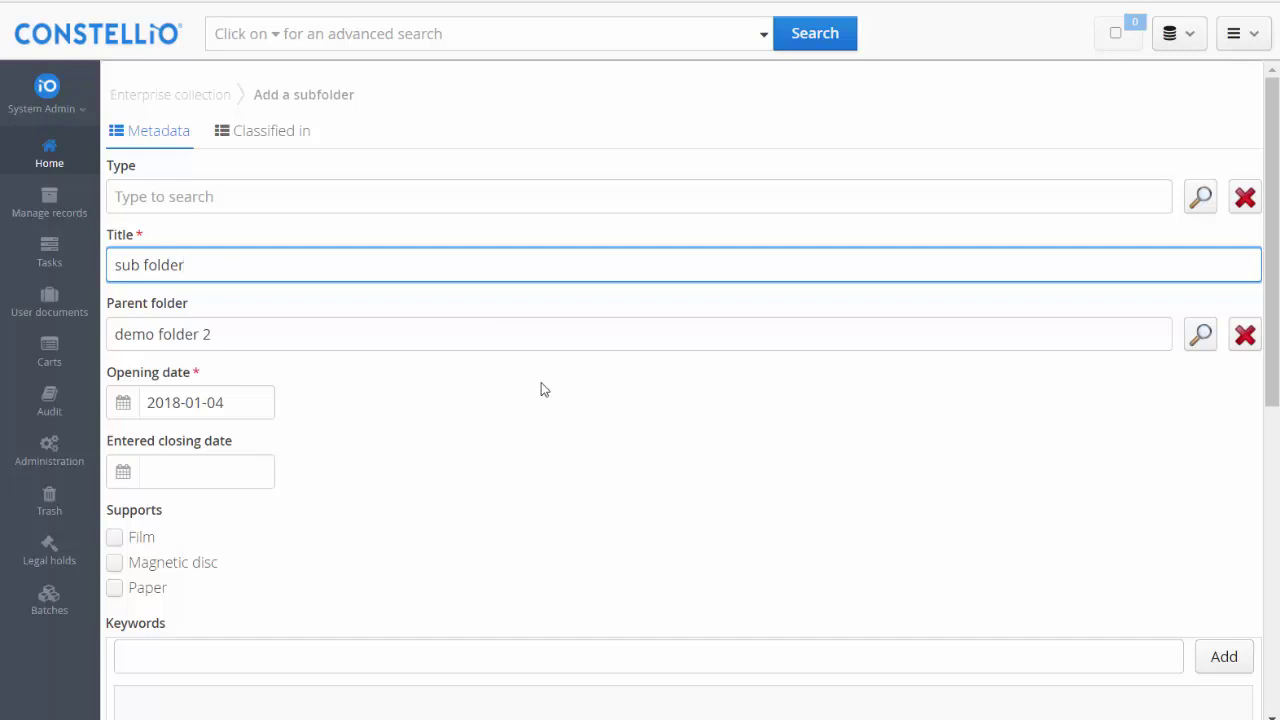
{"action": "scroll", "coordinate": [538, 405], "scroll_direction": "down", "scroll_amount": 10}
{"action": "left_click", "coordinate": [668, 610]}
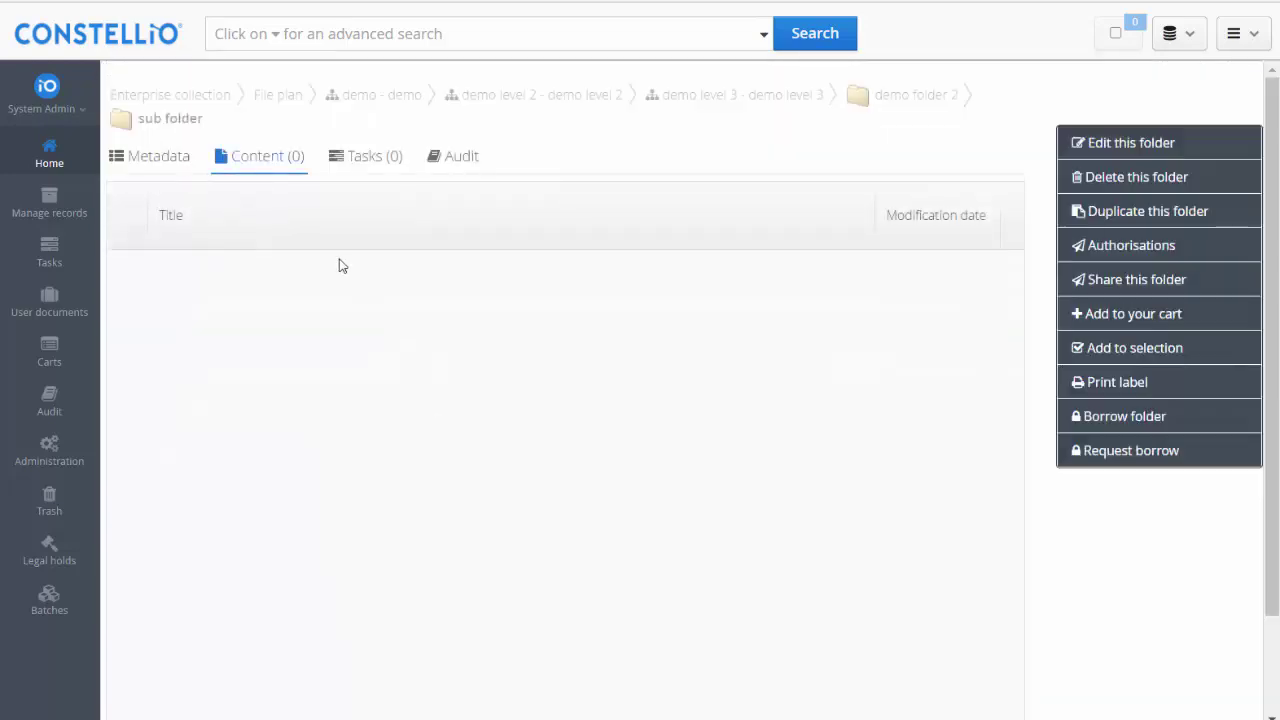
{"action": "left_click", "coordinate": [926, 100]}
{"action": "left_click", "coordinate": [238, 283]}
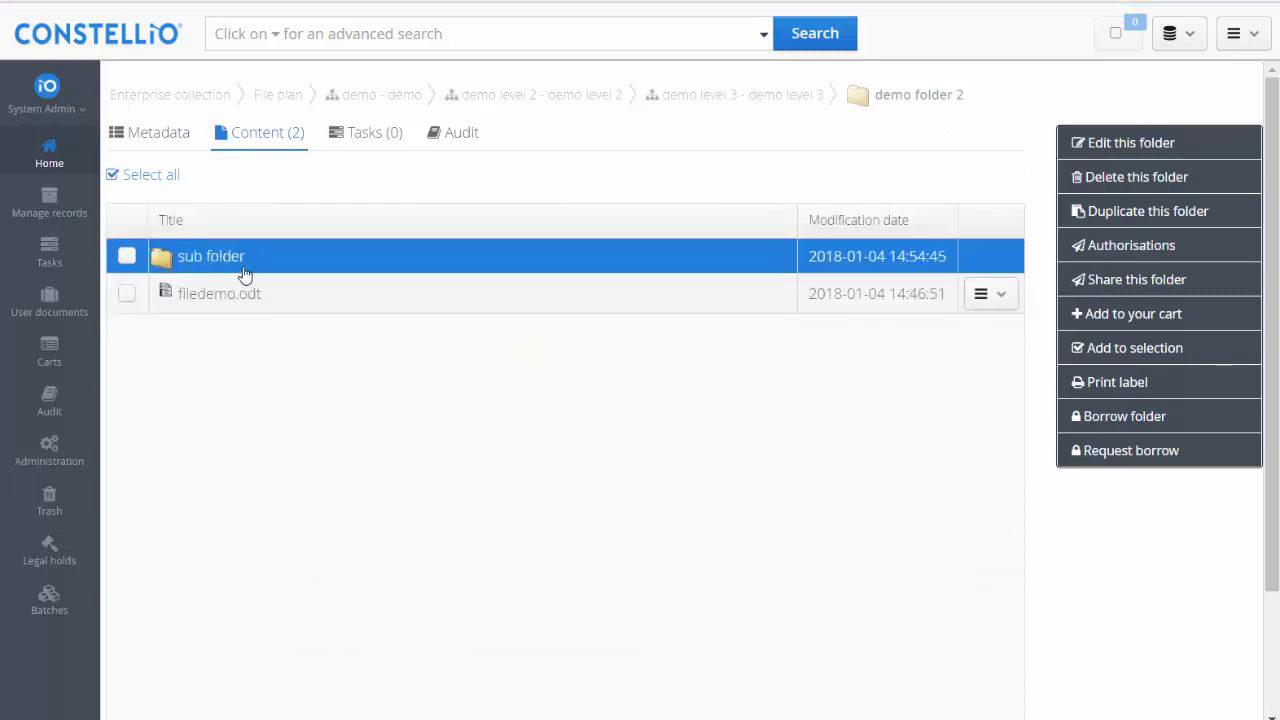
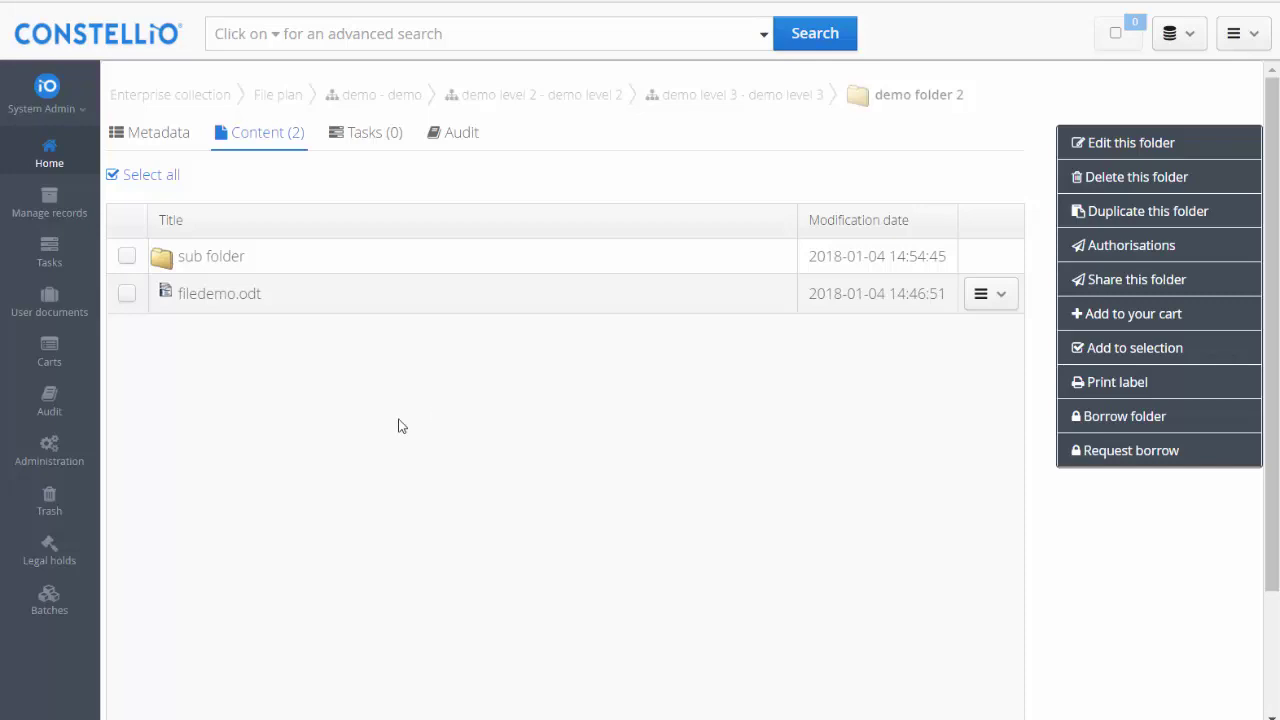
Add constellio image.png from the FichersDemo folder to demo folder 2 and display its information page.
{"action": "key", "text": "alt+Tab"}
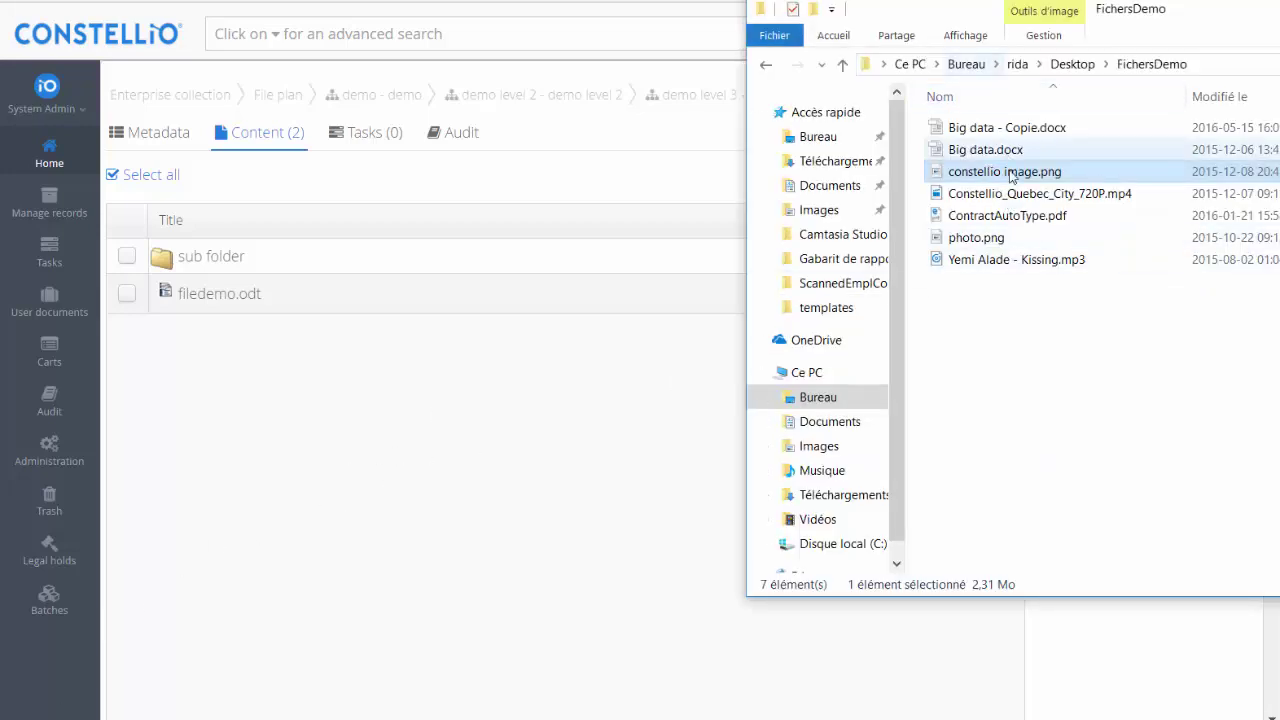
{"action": "left_click_drag", "start_coordinate": [1001, 178], "coordinate": [416, 474]}
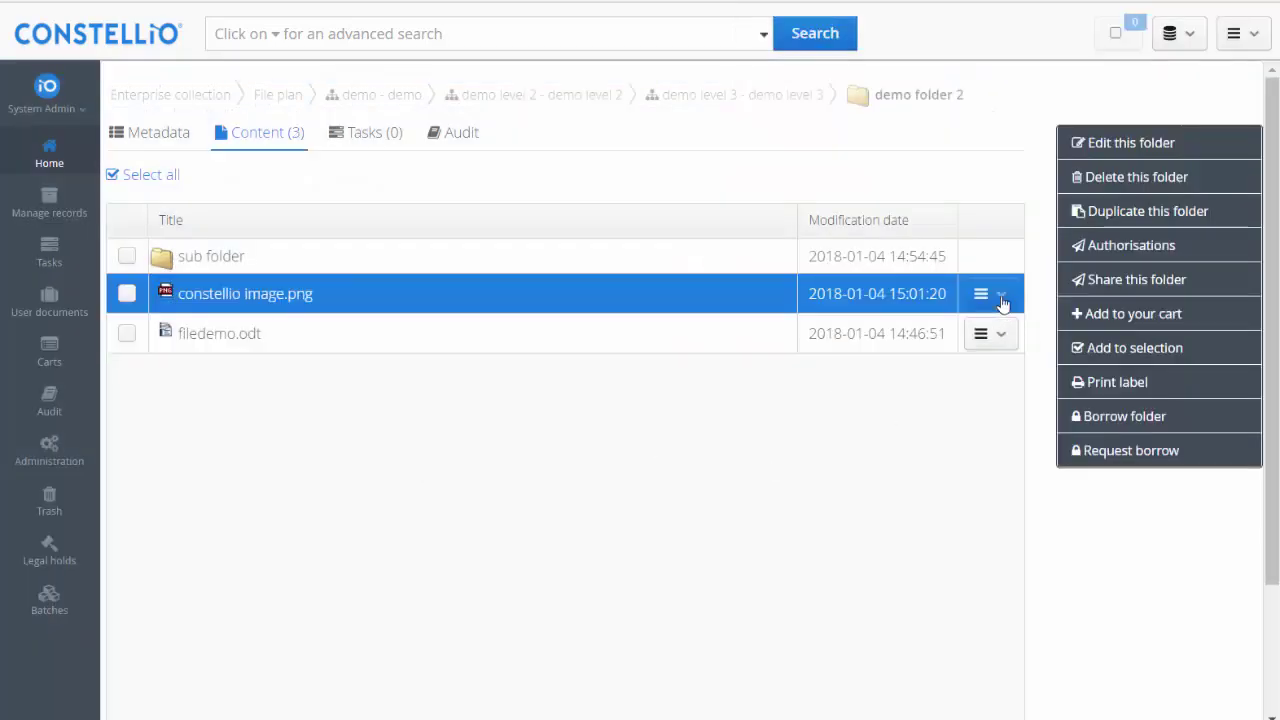
{"action": "left_click", "coordinate": [988, 294]}
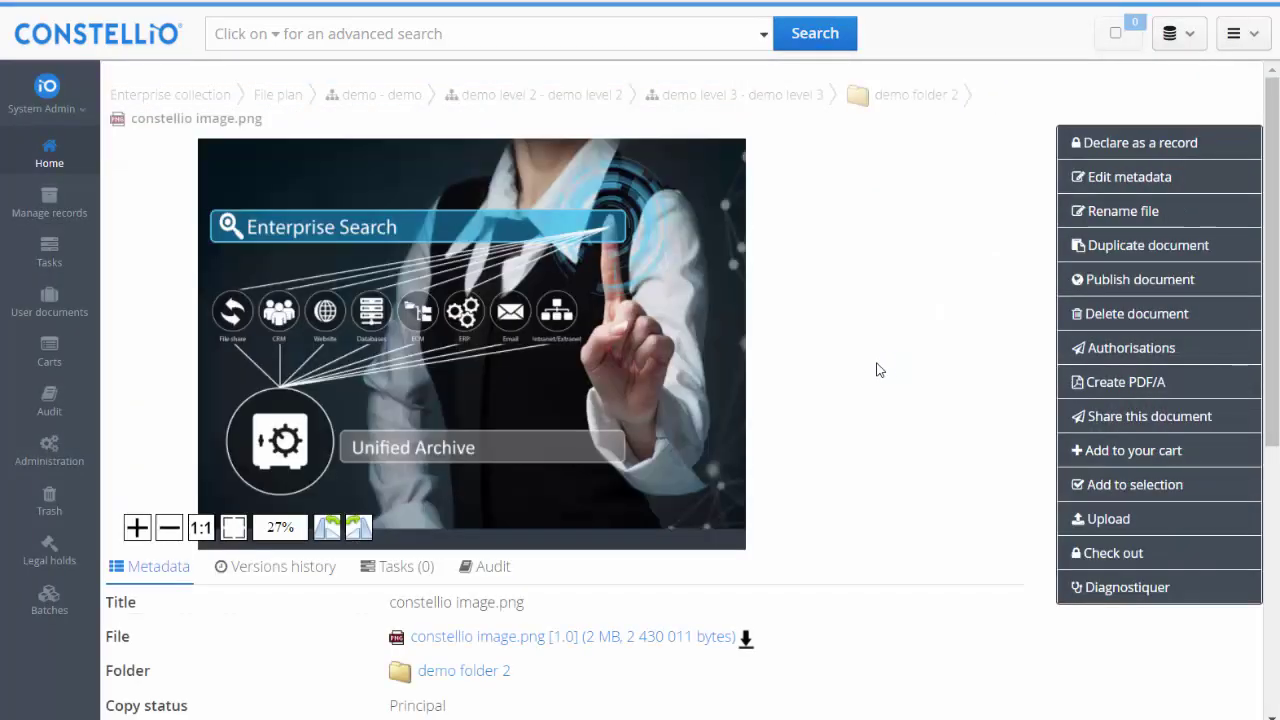
Examine the preview of constellio image.png by zooming in and out and rotating it a full turn.
{"action": "left_click", "coordinate": [136, 527]}
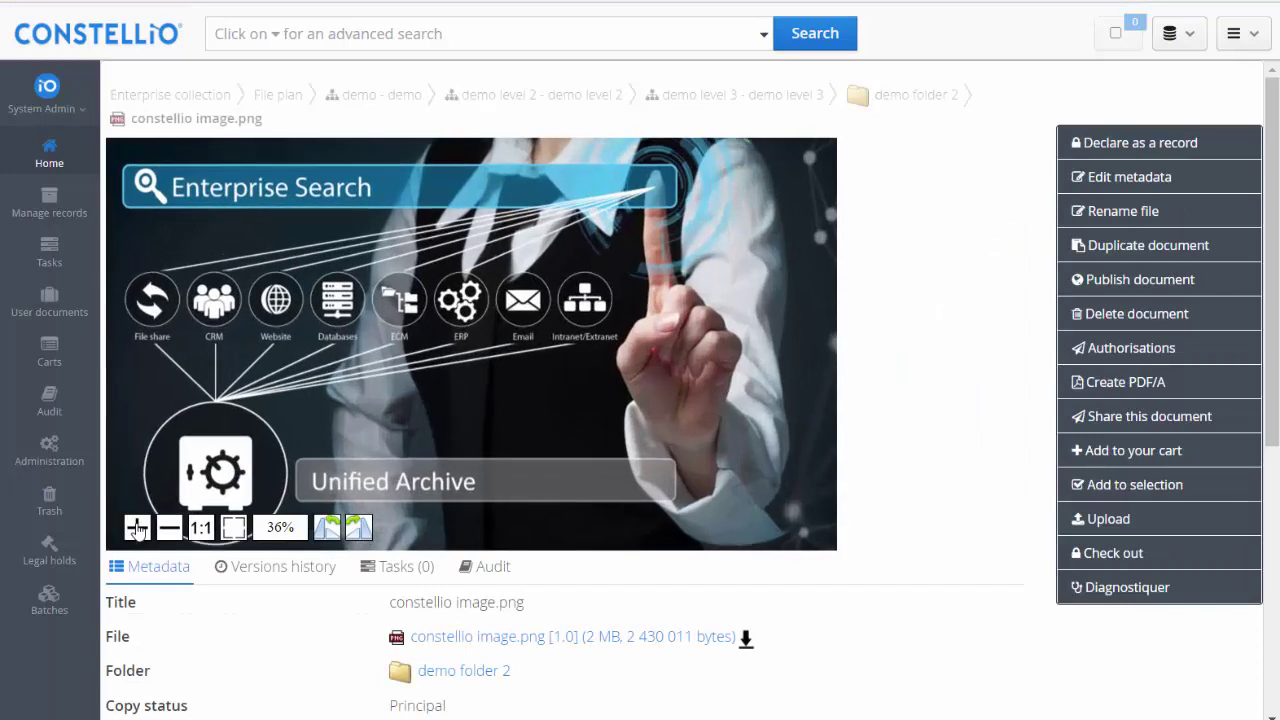
{"action": "left_click", "coordinate": [136, 527]}
{"action": "left_click", "coordinate": [169, 527]}
{"action": "left_click", "coordinate": [169, 527]}
{"action": "left_click", "coordinate": [358, 527]}
{"action": "left_click", "coordinate": [358, 527]}
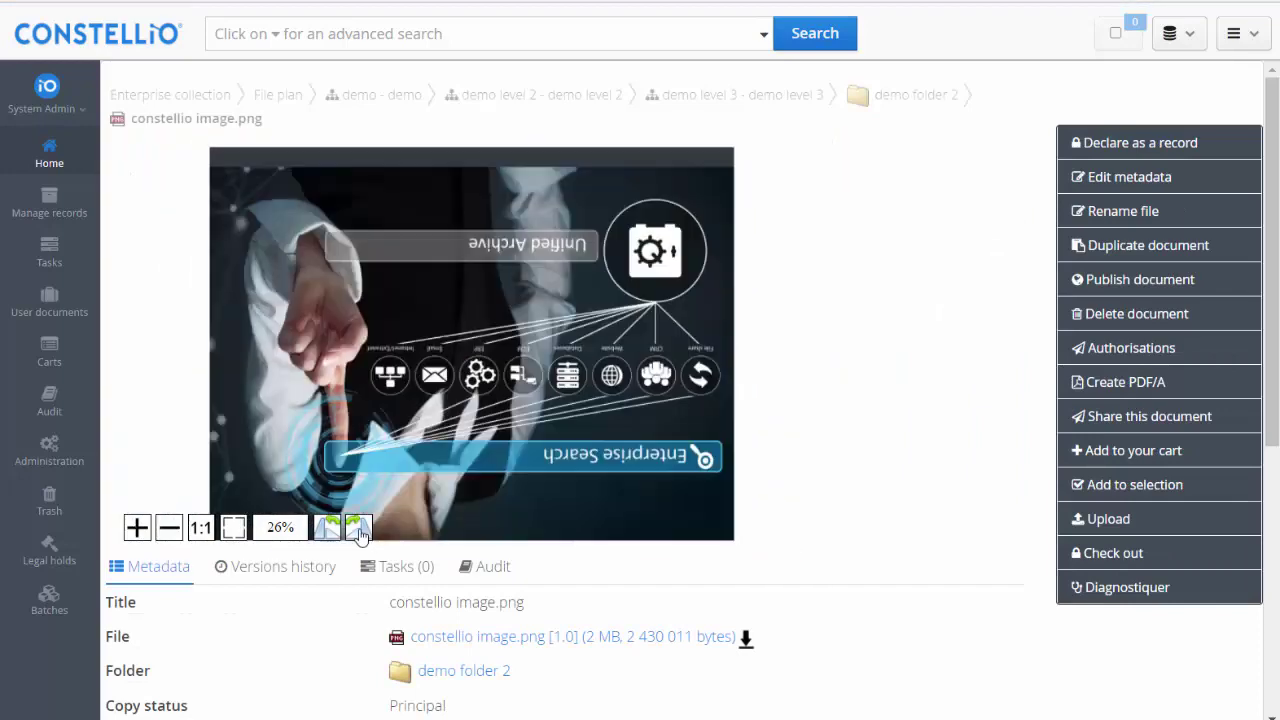
{"action": "left_click", "coordinate": [358, 527]}
{"action": "left_click", "coordinate": [358, 527]}
{"action": "scroll", "coordinate": [868, 368], "scroll_direction": "down", "scroll_amount": 1}
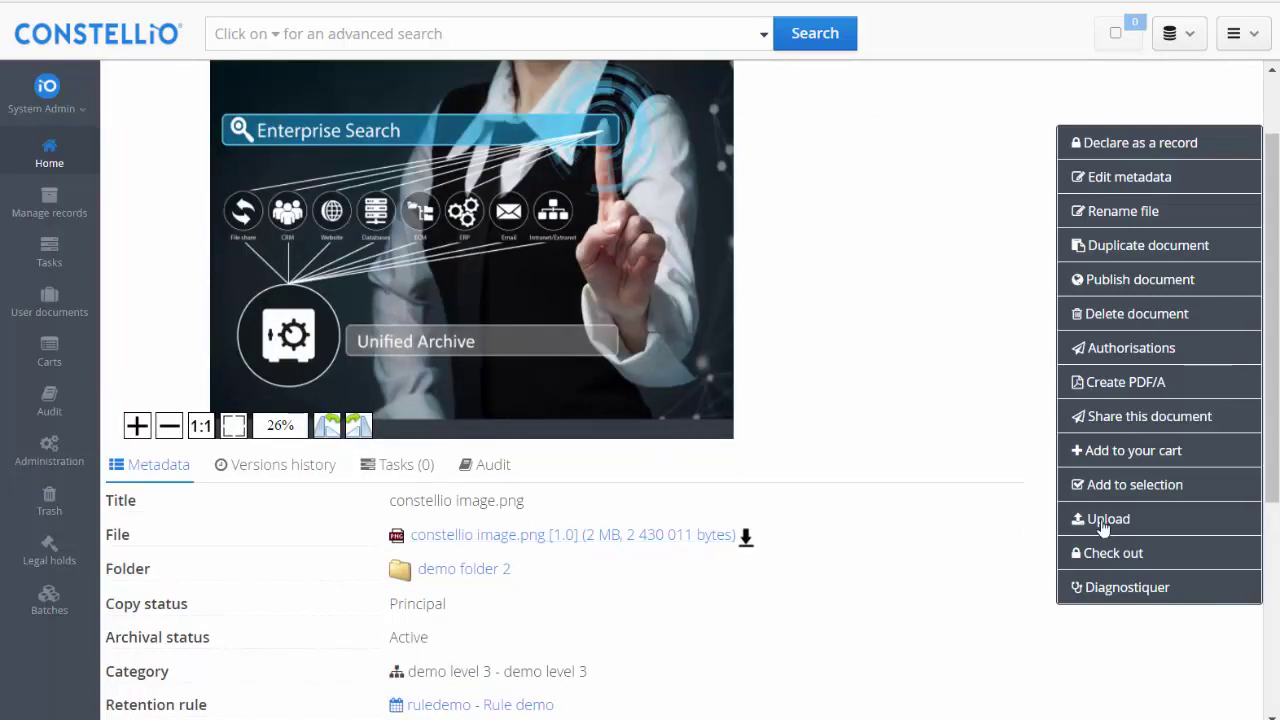
Check out constellio image.png, scribble in black over the word Enterprise in Paint, and close the image.
{"action": "left_click", "coordinate": [1121, 554]}
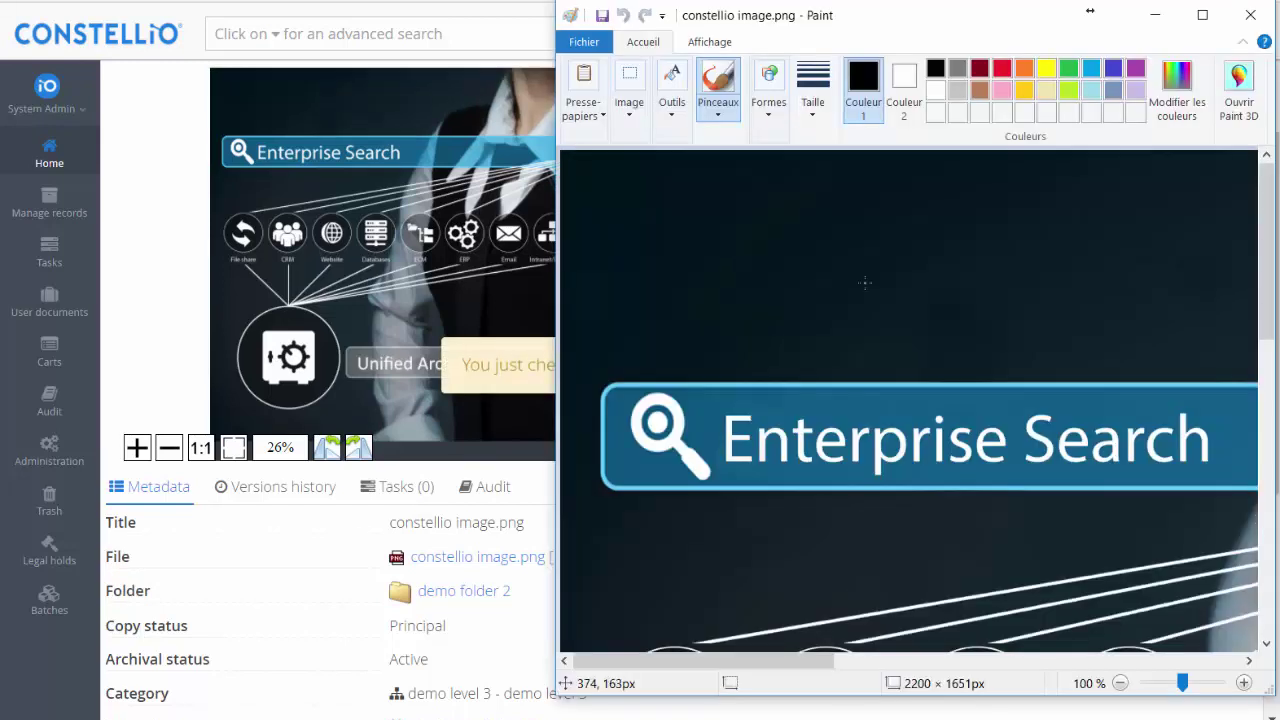
{"action": "left_click_drag", "start_coordinate": [857, 17], "coordinate": [825, 14]}
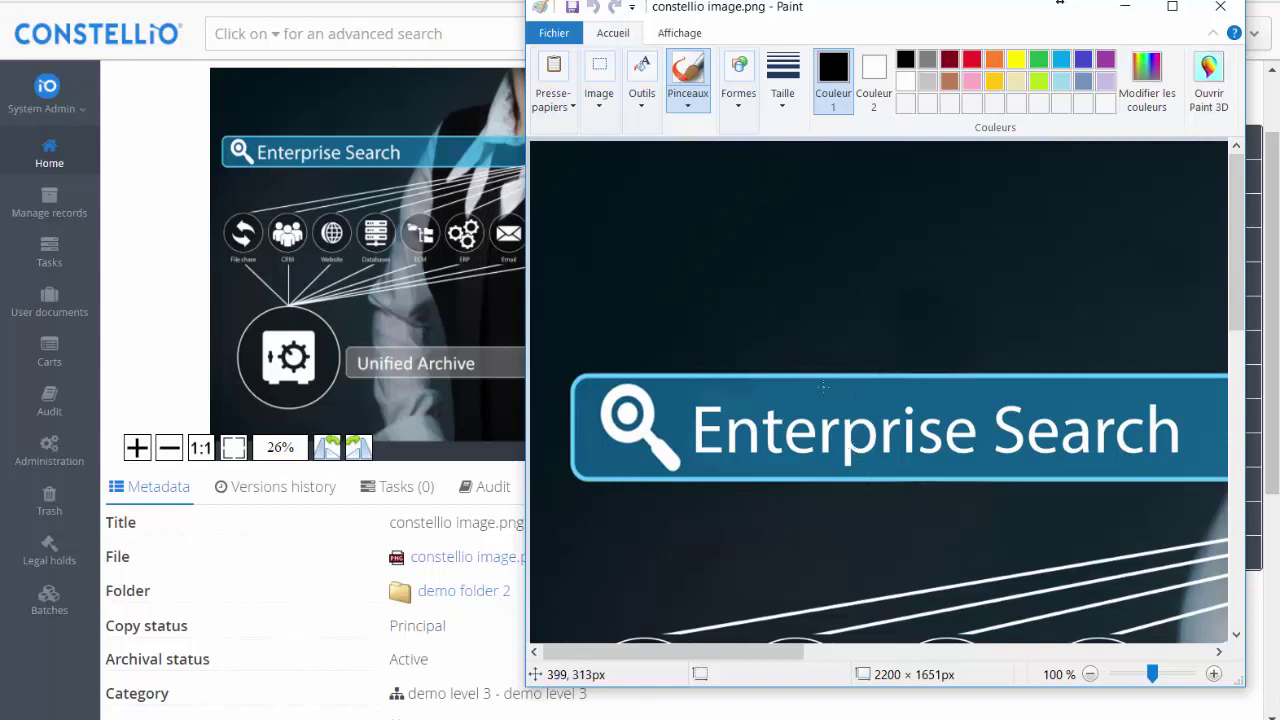
{"action": "mouse_move", "coordinate": [830, 424]}
{"action": "left_mouse_down"}
{"action": "mouse_move", "coordinate": [961, 458]}
{"action": "mouse_move", "coordinate": [834, 429]}
{"action": "mouse_move", "coordinate": [817, 443]}
{"action": "mouse_move", "coordinate": [913, 454]}
{"action": "mouse_move", "coordinate": [862, 441]}
{"action": "left_mouse_up"}
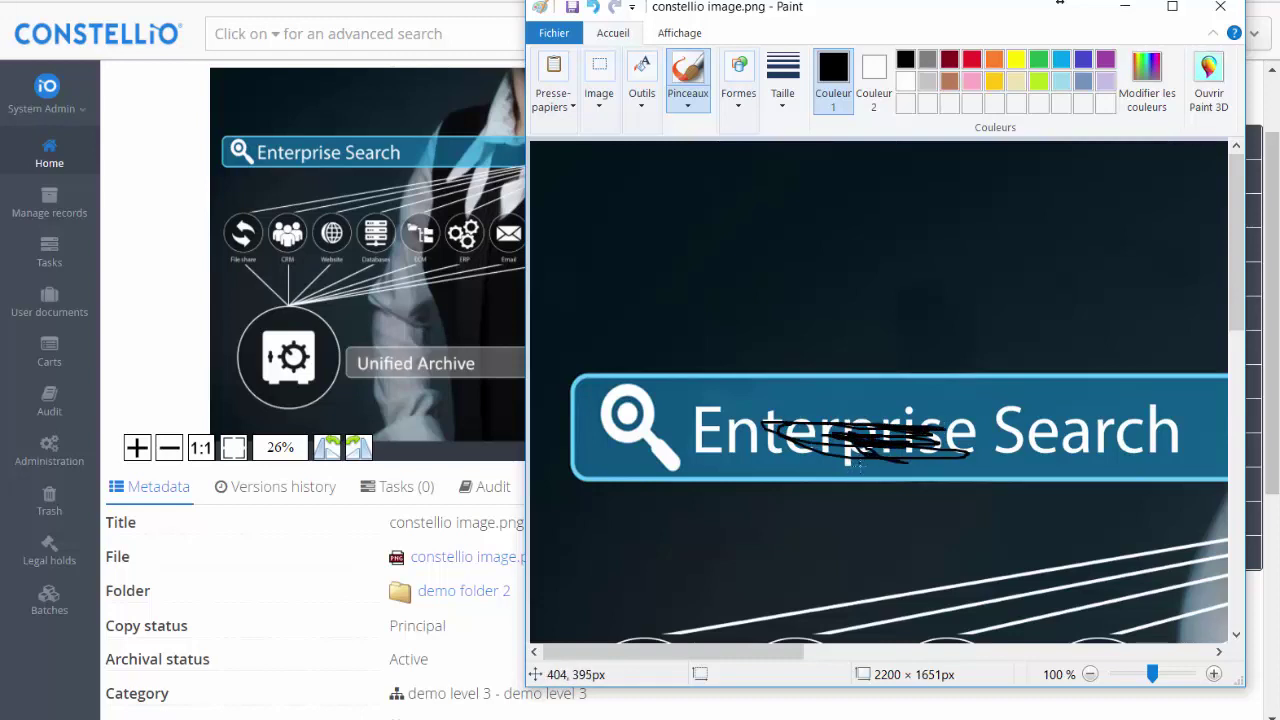
{"action": "left_click", "coordinate": [1220, 6]}
Check in constellio image.png as a major version and return to the content of demo folder 2.
{"action": "left_click", "coordinate": [1099, 520]}
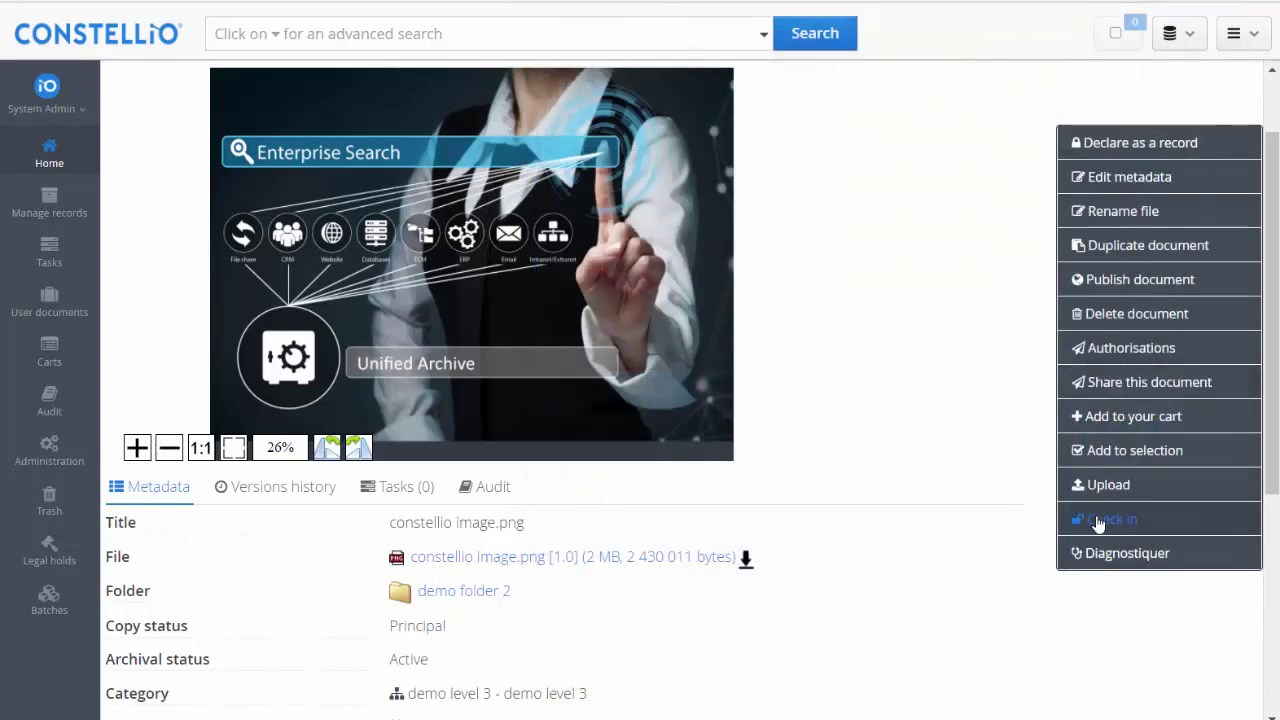
{"action": "left_click", "coordinate": [1099, 520]}
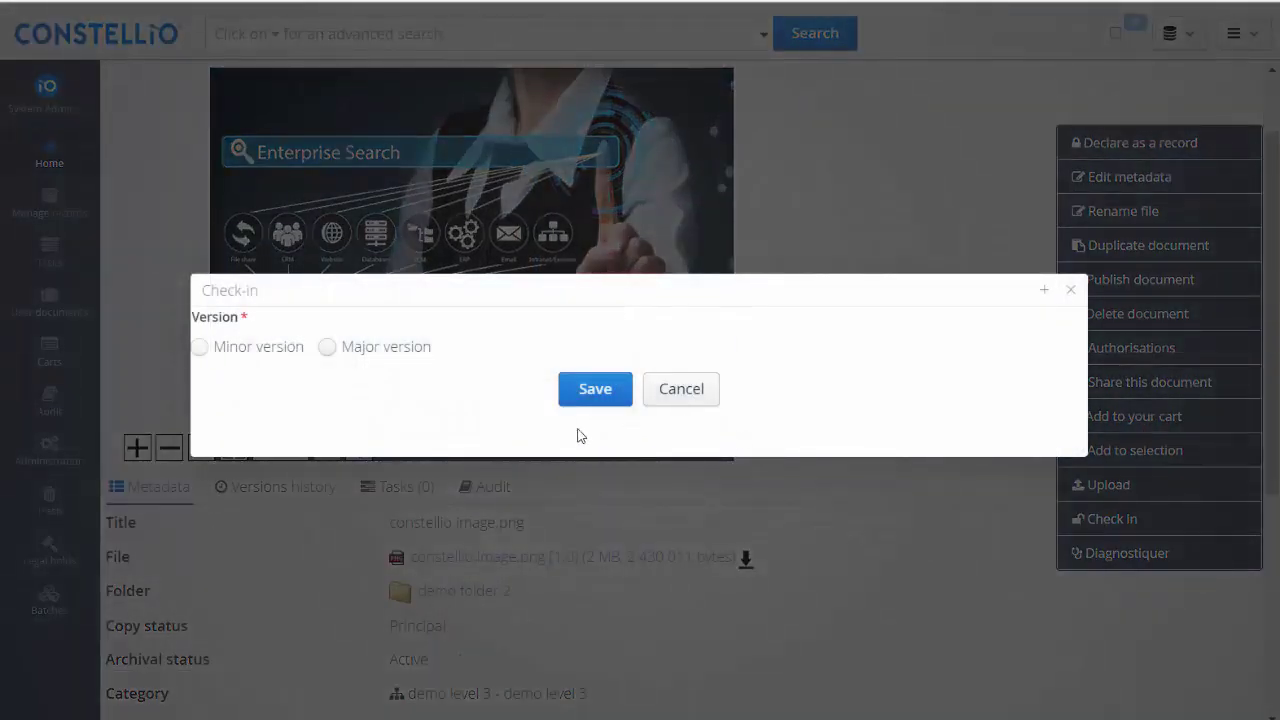
{"action": "left_click", "coordinate": [362, 348]}
{"action": "left_click", "coordinate": [590, 399]}
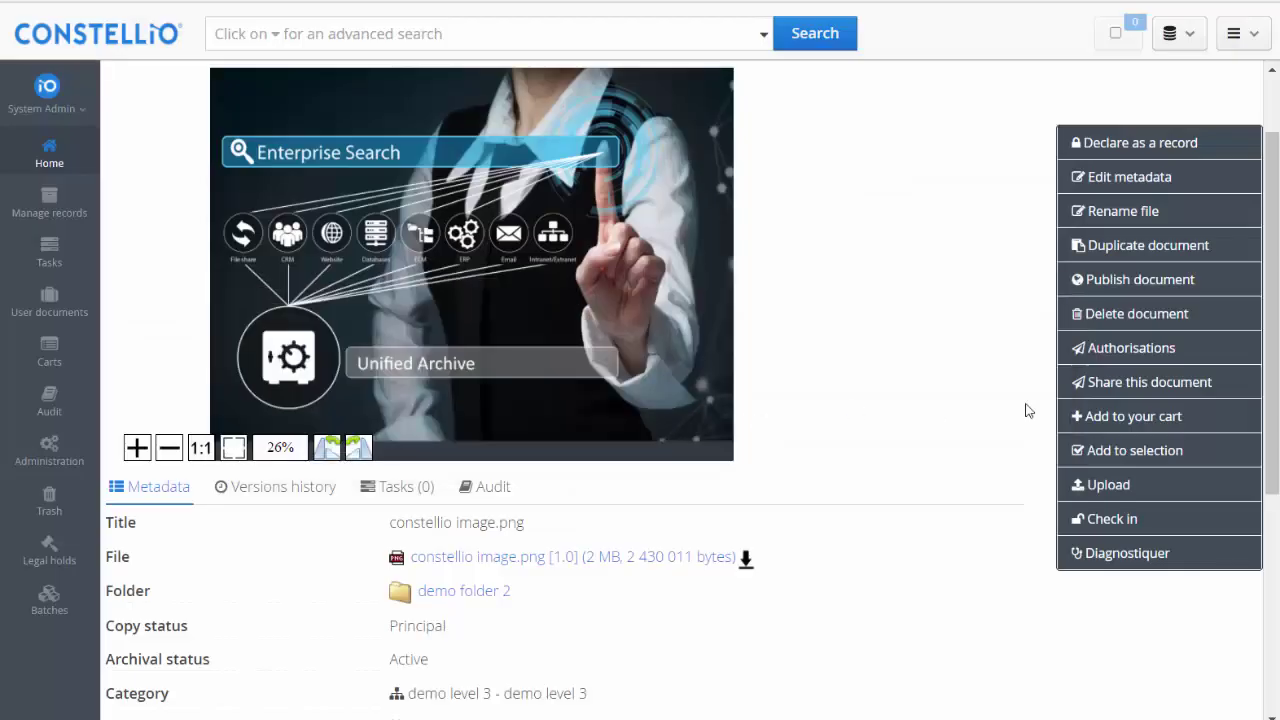
{"action": "left_click", "coordinate": [930, 97]}
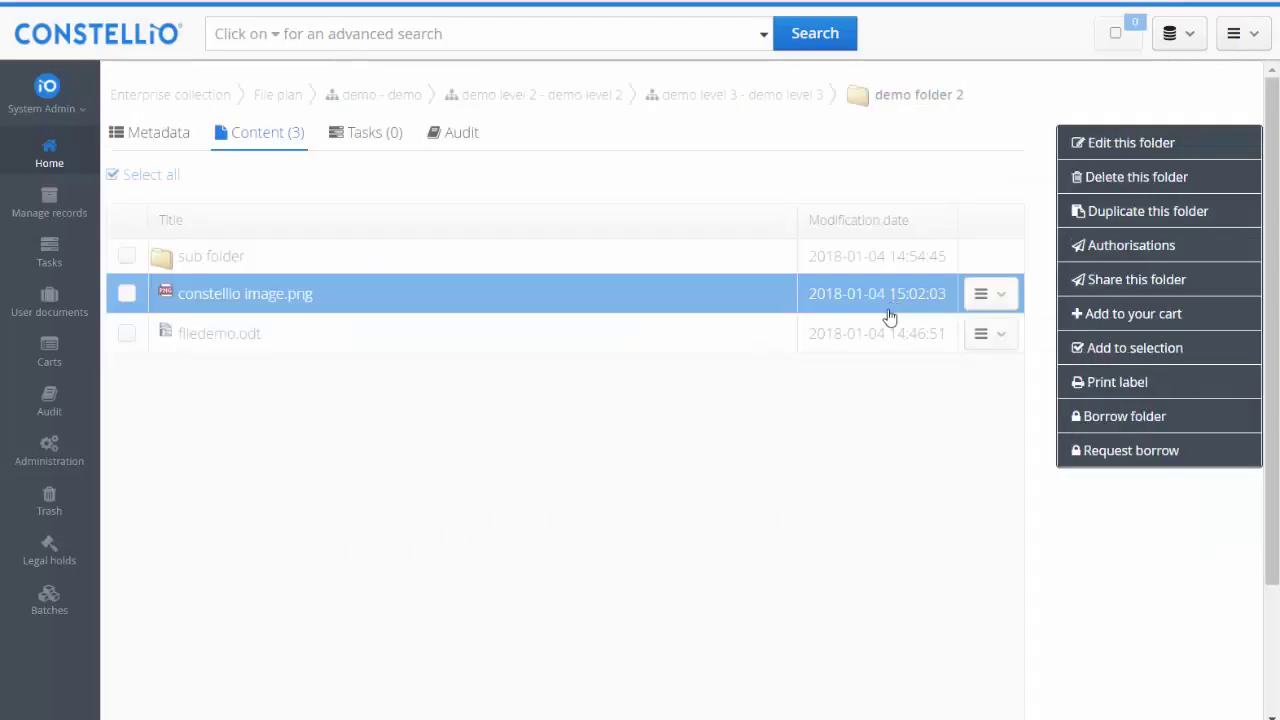
Display the information page of constellio image.png and zoom in on the scribbled-over word in its preview.
{"action": "left_click", "coordinate": [993, 294]}
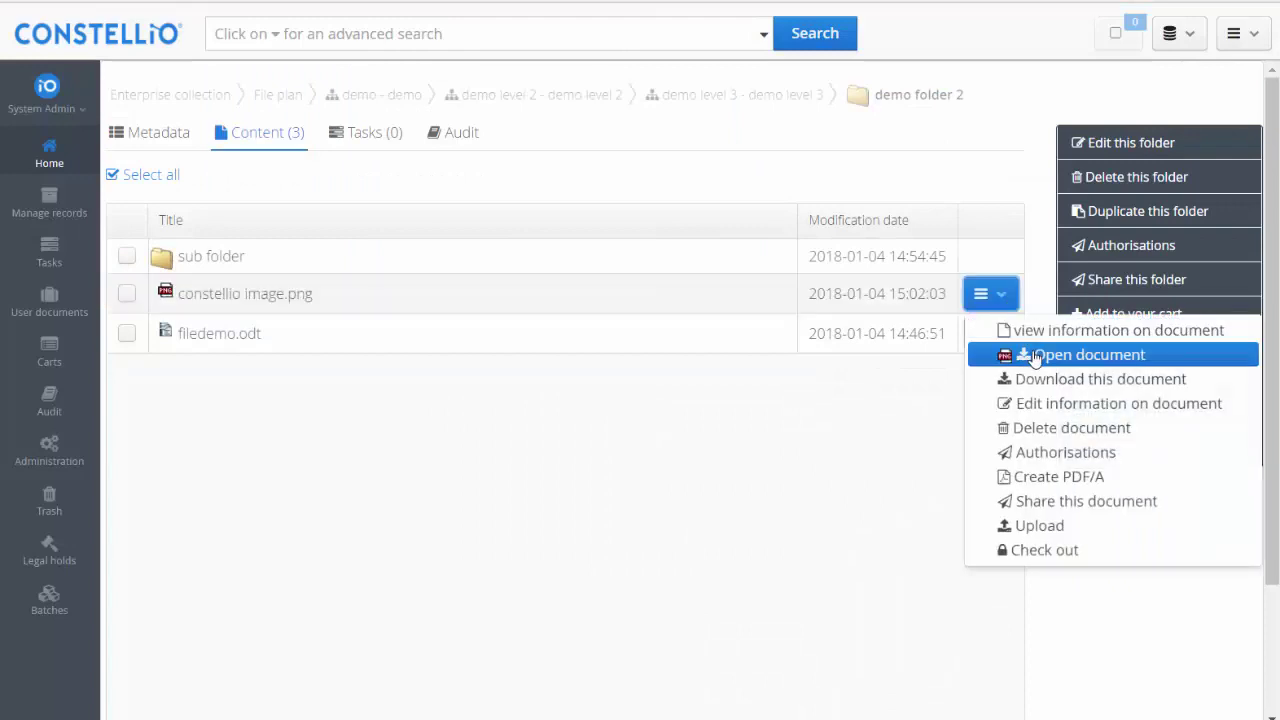
{"action": "left_click", "coordinate": [1036, 338]}
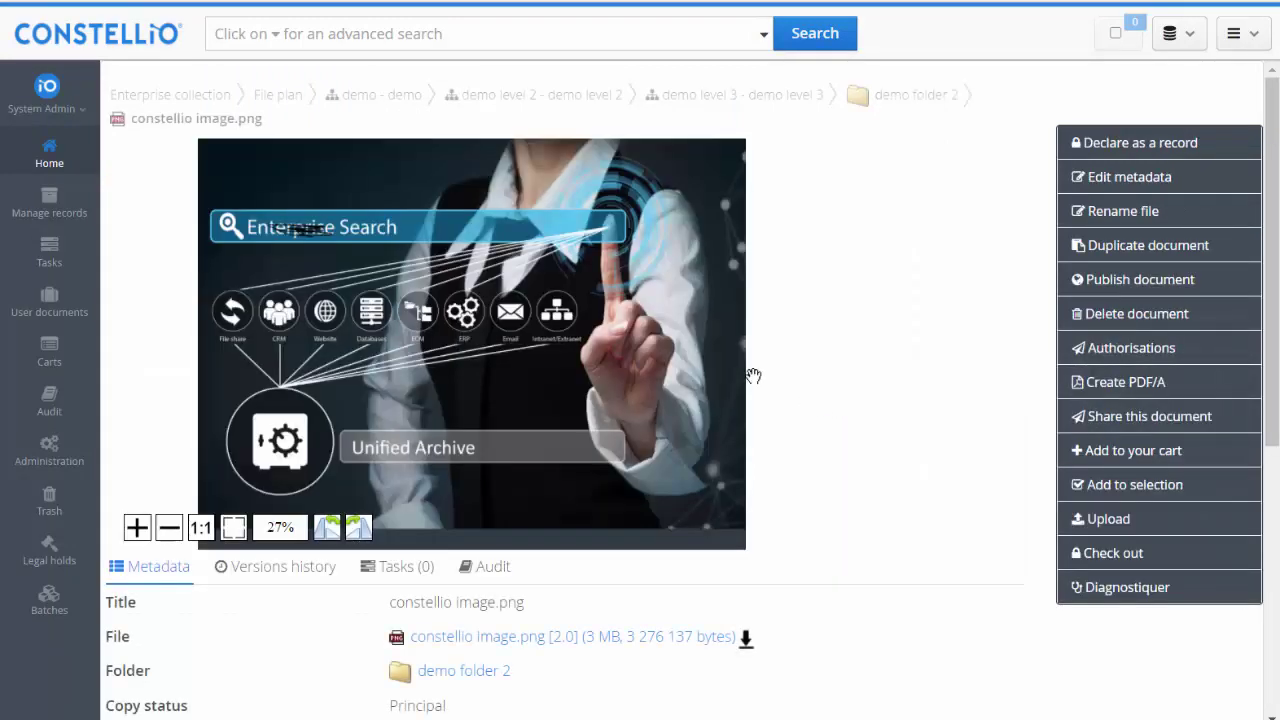
{"action": "scroll", "coordinate": [205, 327], "scroll_direction": "up", "scroll_amount": 5}
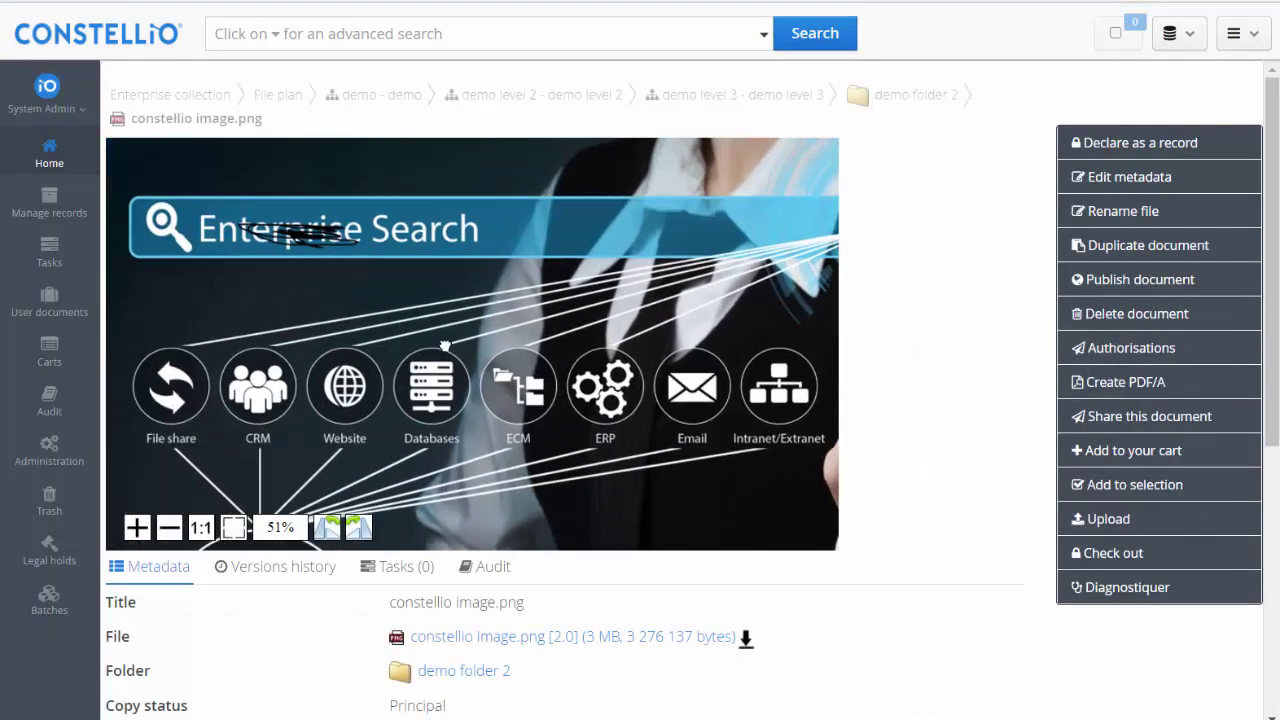
{"action": "scroll", "coordinate": [355, 310], "scroll_direction": "up", "scroll_amount": 3}
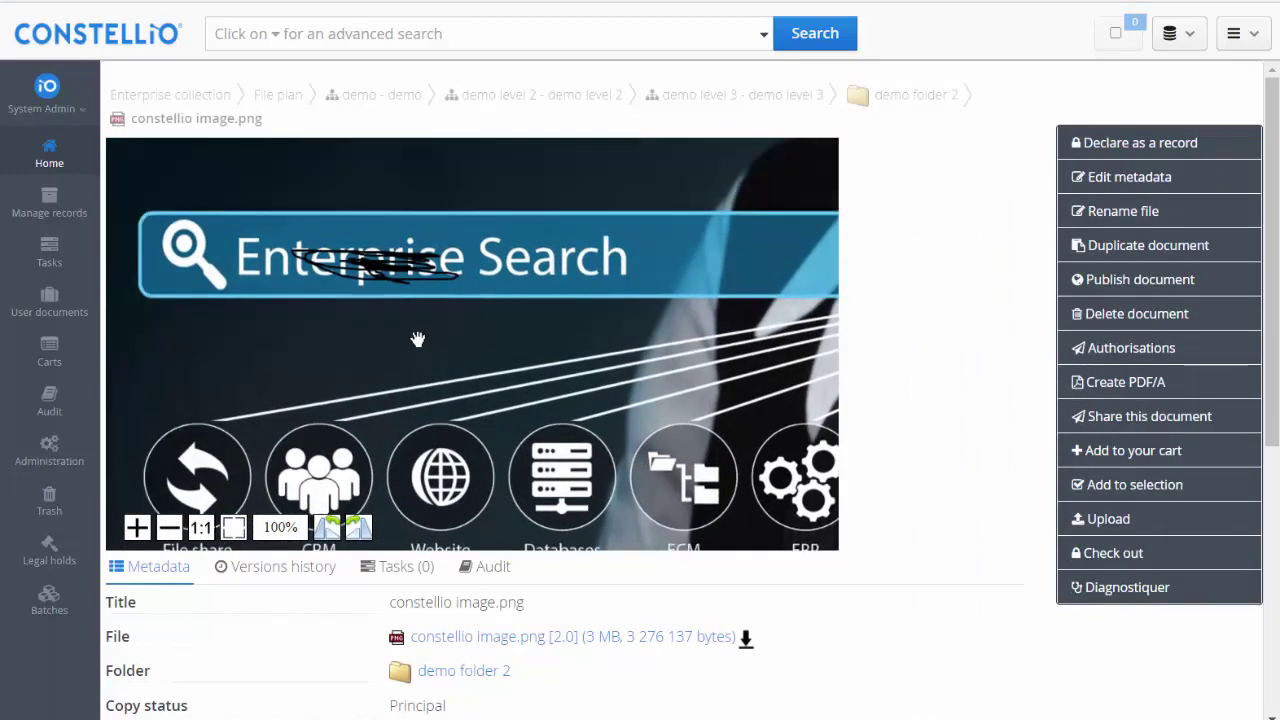
{"action": "left_click_drag", "start_coordinate": [370, 309], "coordinate": [485, 359]}
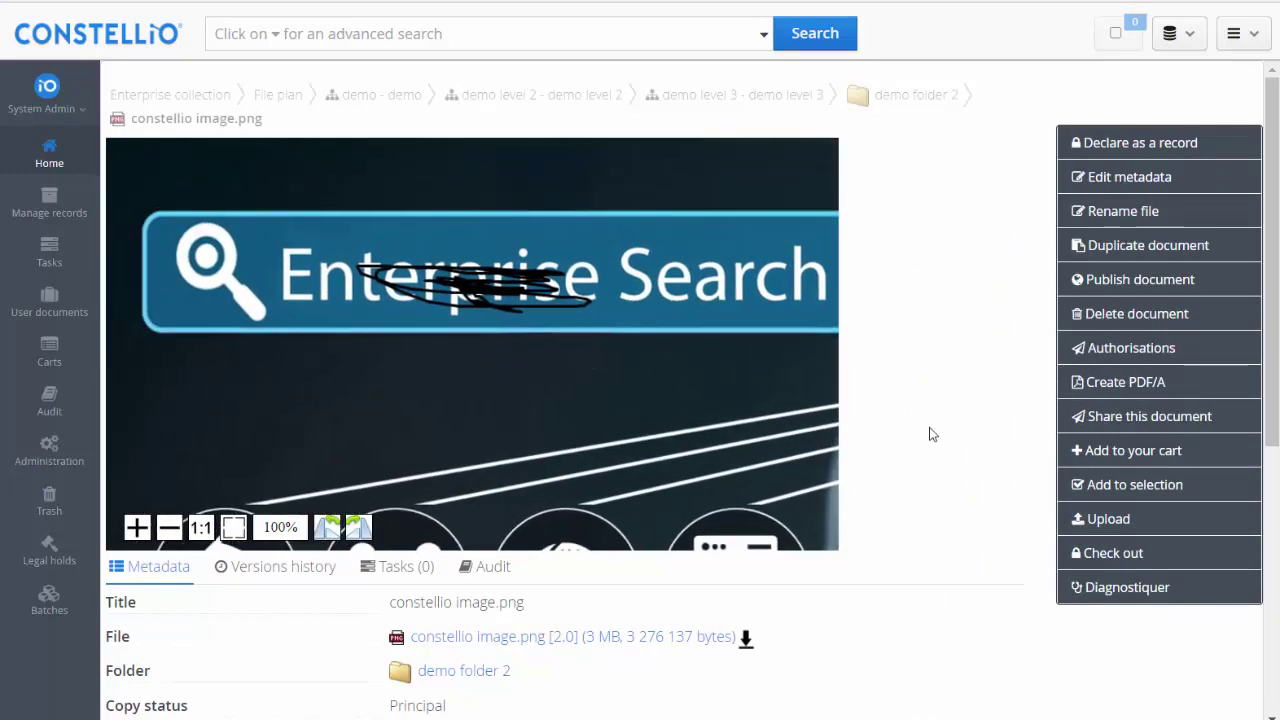
Review the versions history of constellio image.png and return to the content of demo folder 2.
{"action": "scroll", "coordinate": [892, 419], "scroll_direction": "down", "scroll_amount": 1}
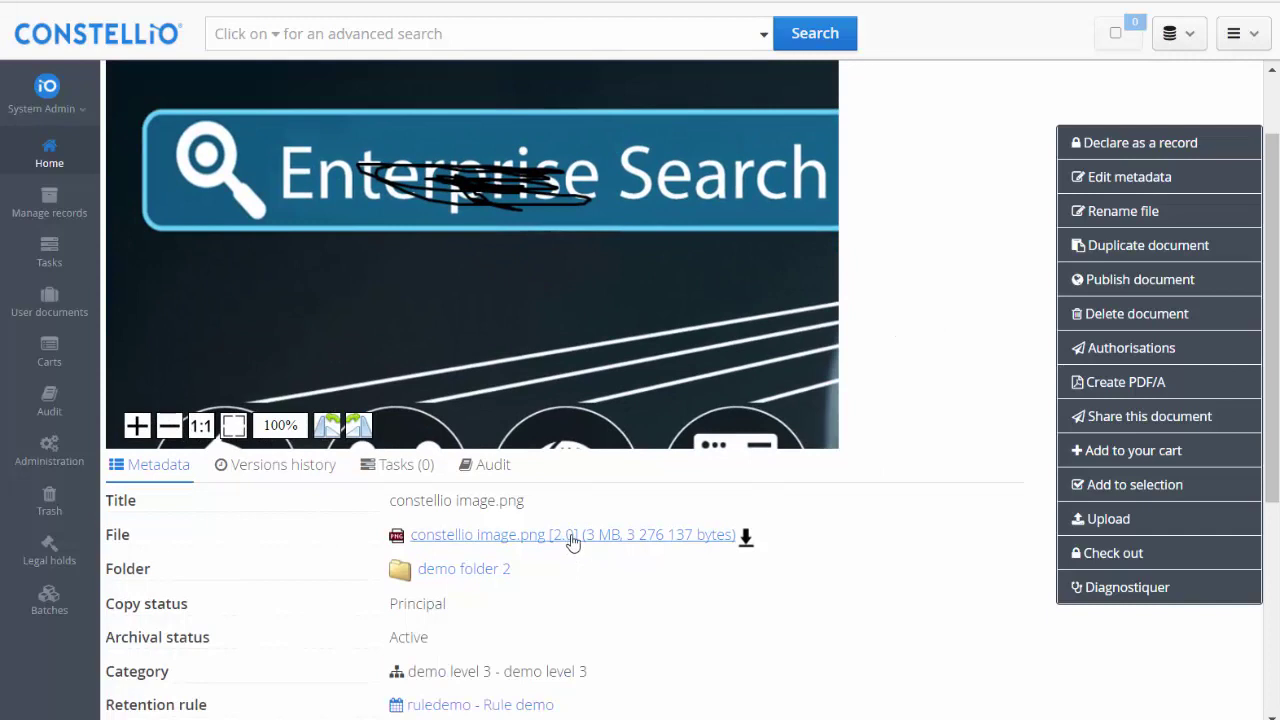
{"action": "left_click", "coordinate": [277, 468]}
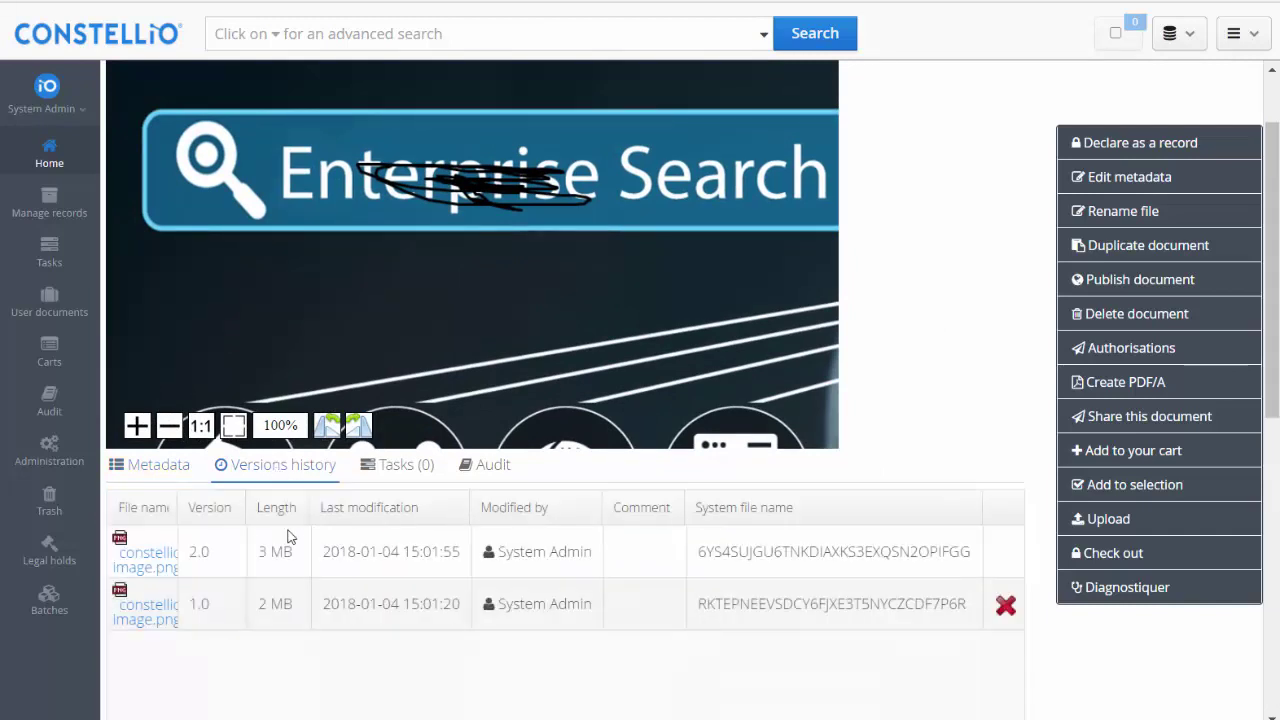
{"action": "left_click_drag", "start_coordinate": [184, 503], "coordinate": [314, 502]}
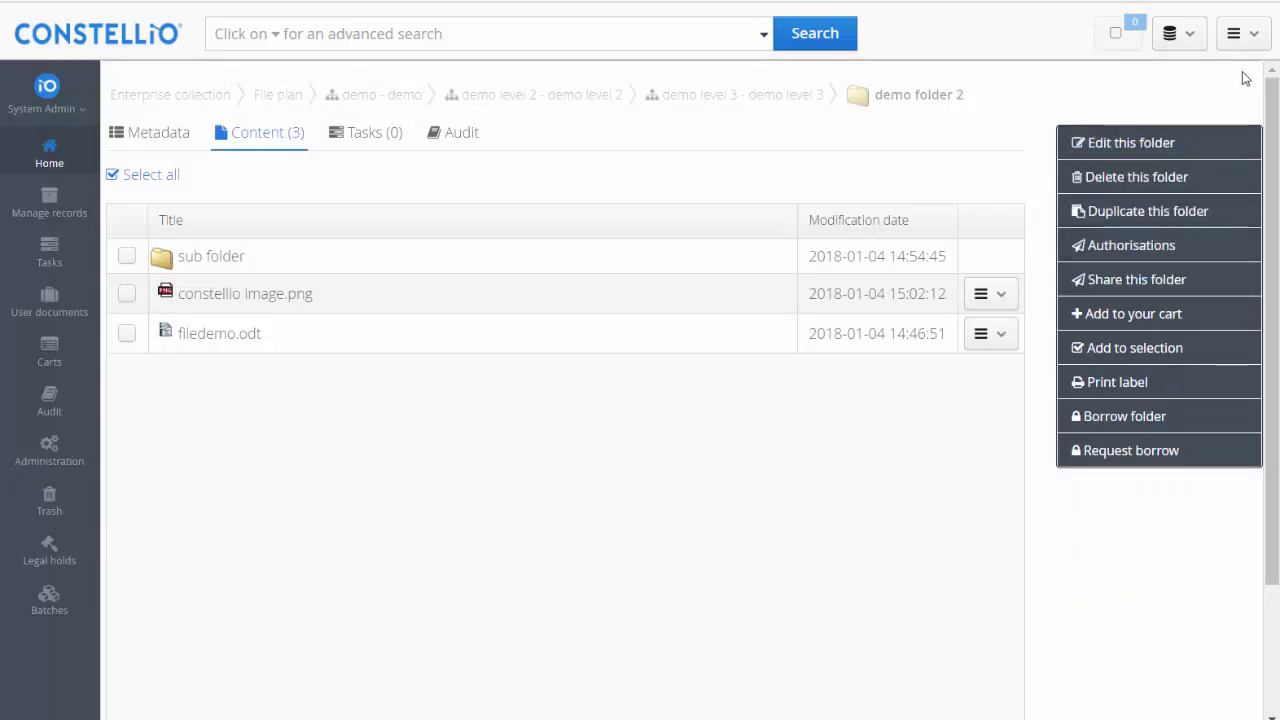
Add a document titled Paper without a file to demo folder 2 and return to the folder's content.
{"action": "left_click", "coordinate": [1237, 38]}
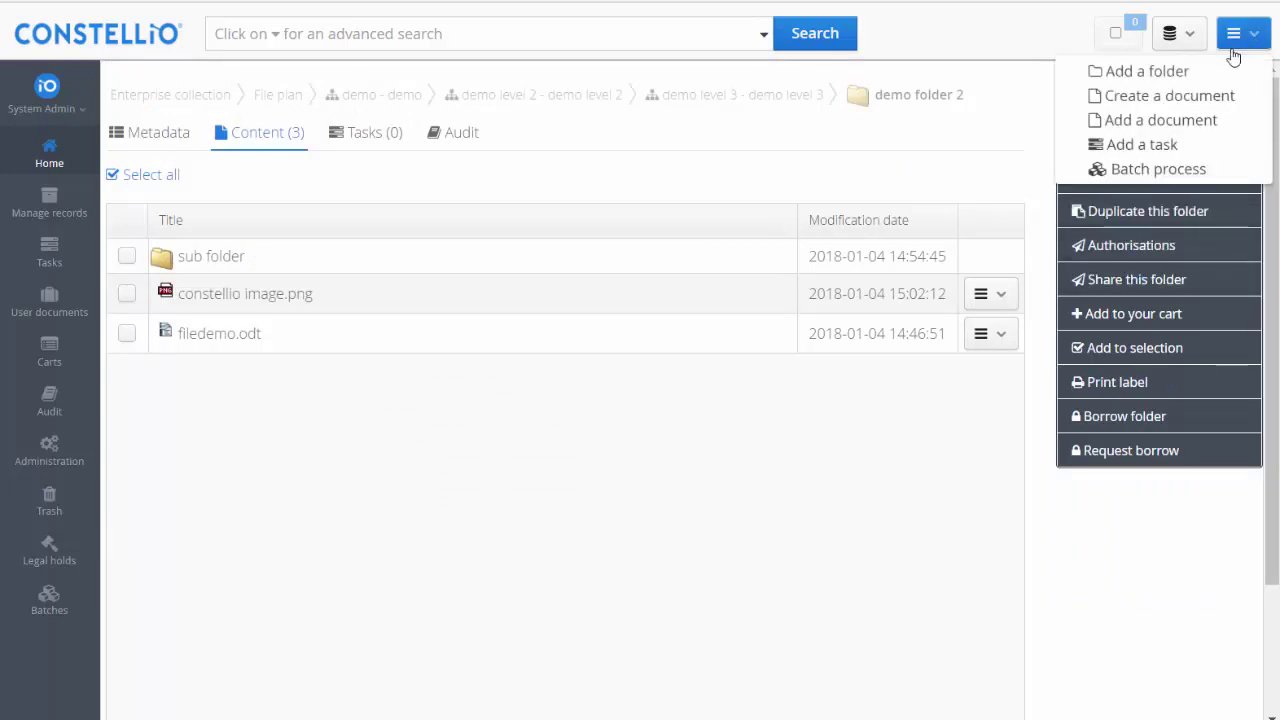
{"action": "left_click", "coordinate": [1218, 121]}
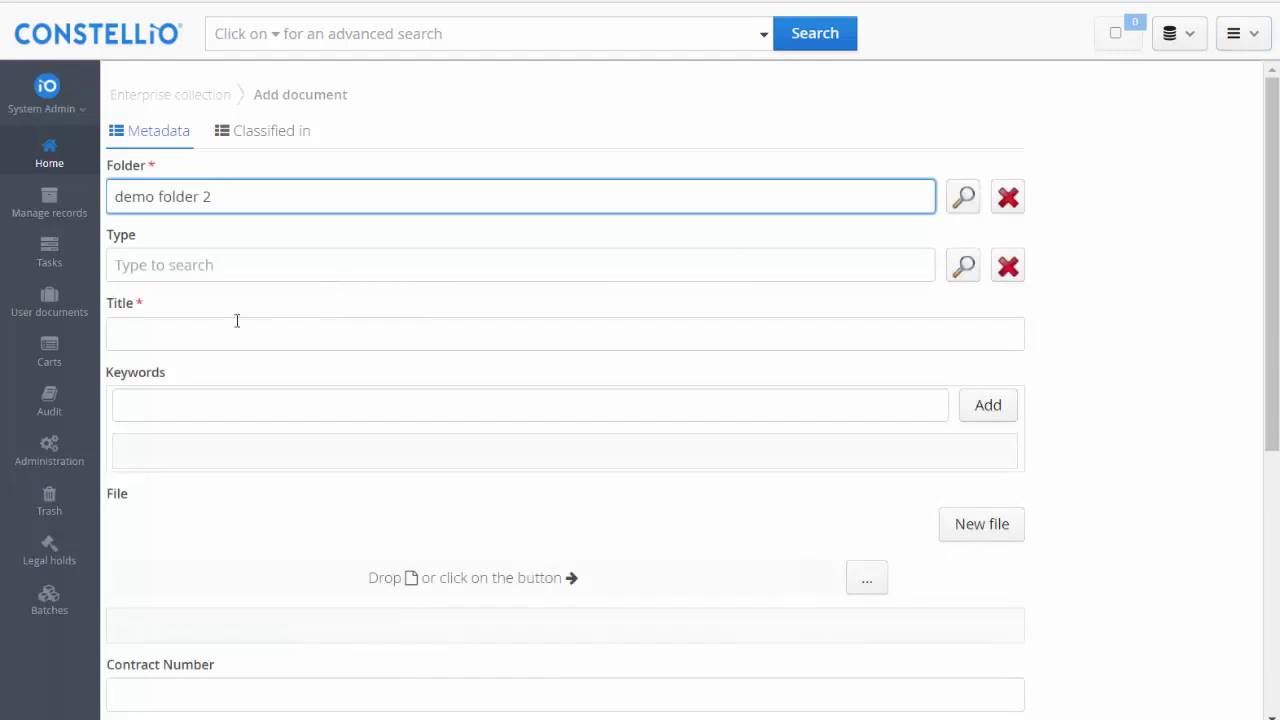
{"action": "left_click", "coordinate": [270, 342]}
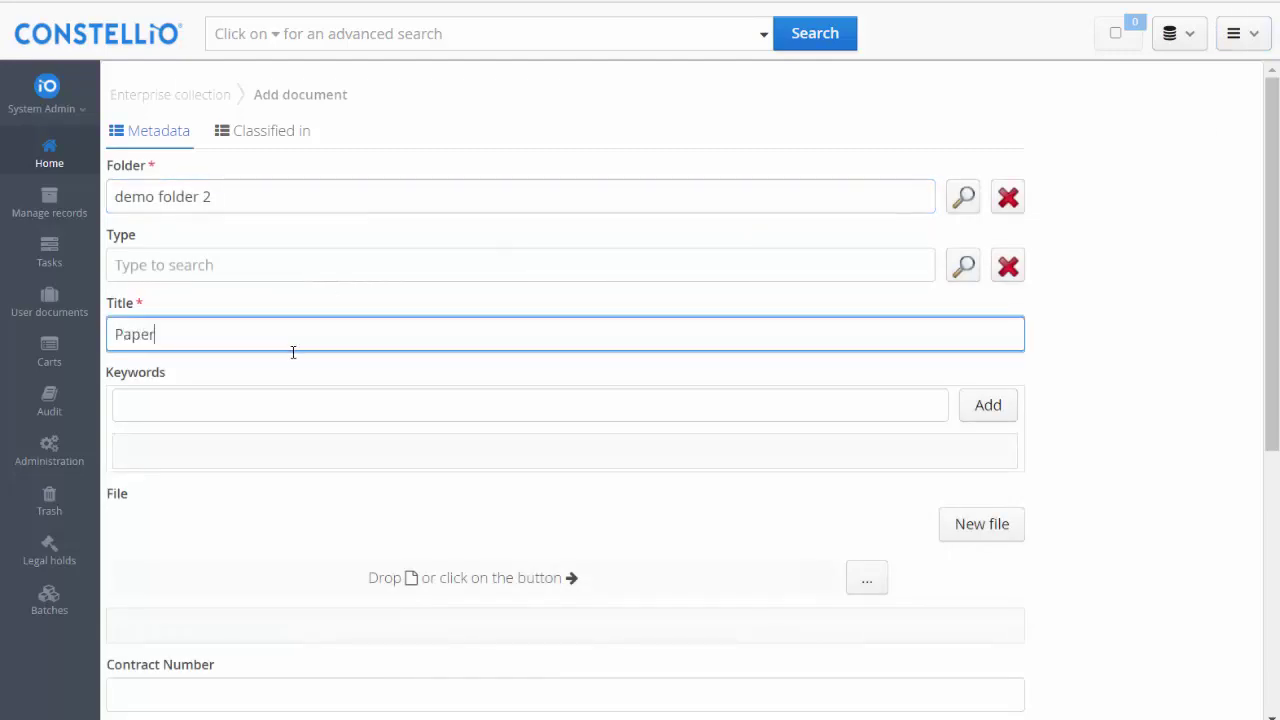
{"action": "scroll", "coordinate": [578, 446], "scroll_direction": "down", "scroll_amount": 3}
{"action": "scroll", "coordinate": [543, 646], "scroll_direction": "down", "scroll_amount": 2}
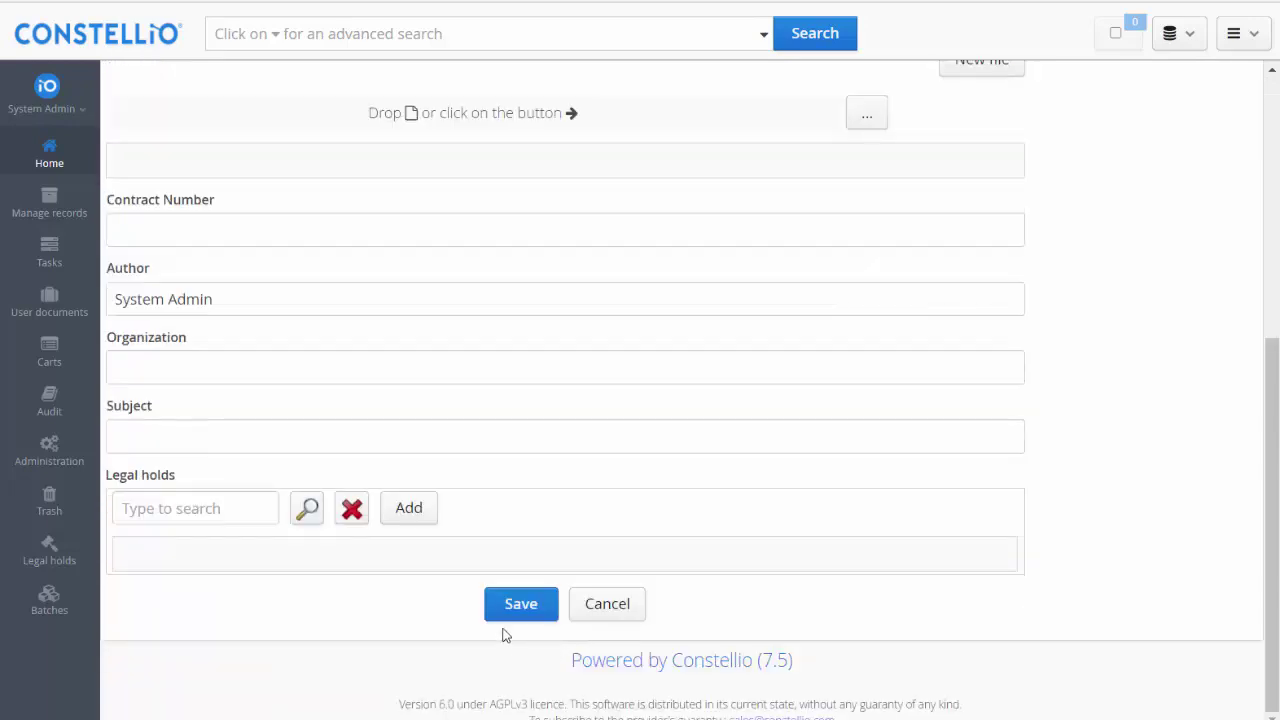
{"action": "left_click", "coordinate": [508, 607]}
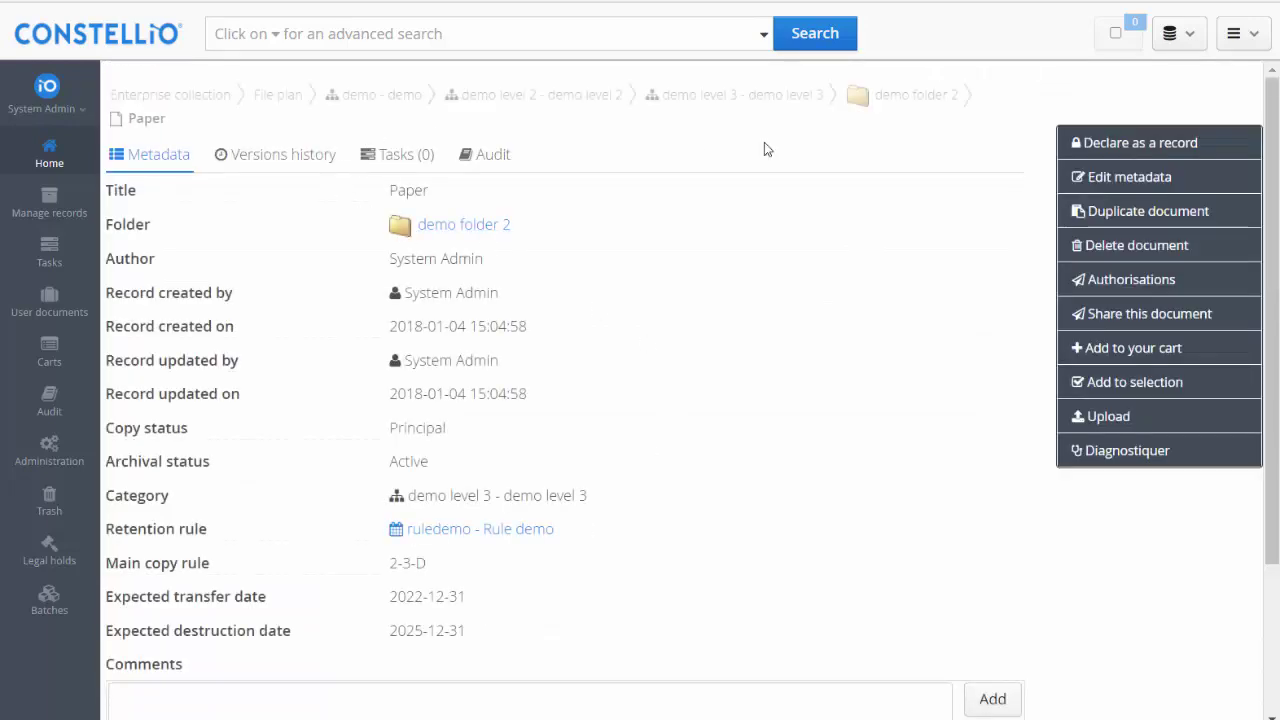
{"action": "left_click", "coordinate": [908, 98]}
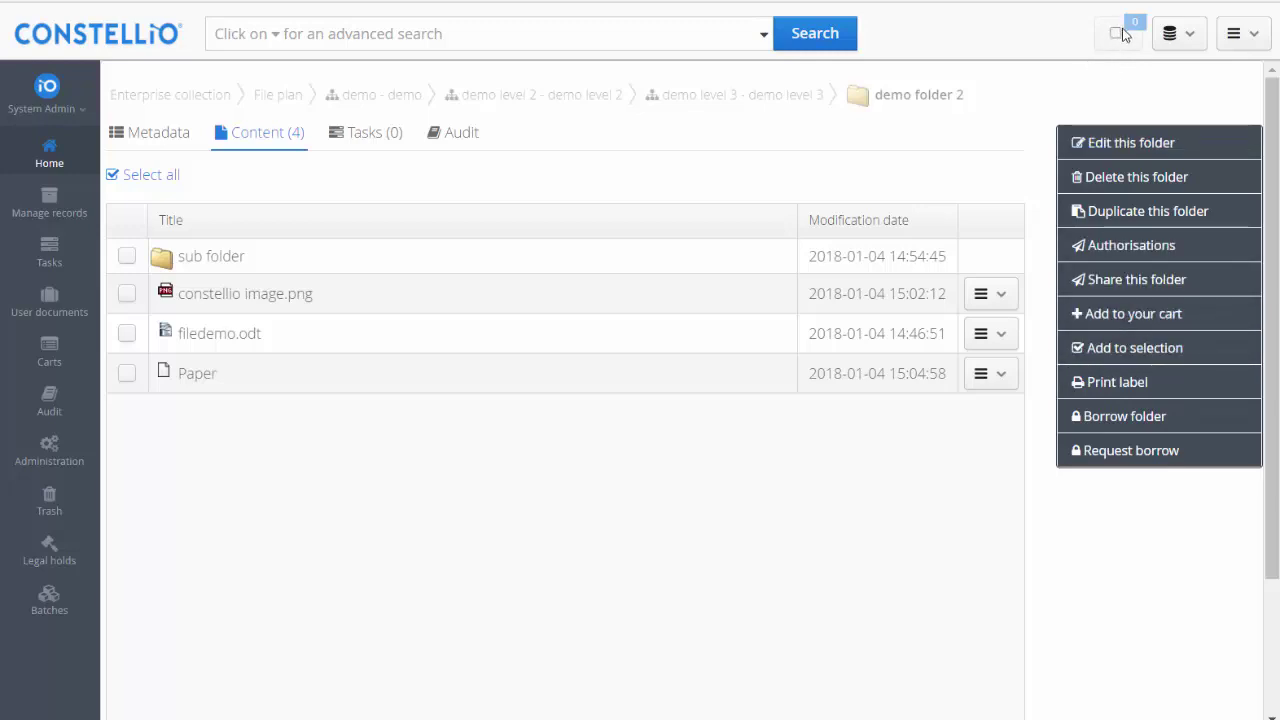
Add demo folder 2 to the selection and view the actions available for selected items.
{"action": "left_click", "coordinate": [1140, 348]}
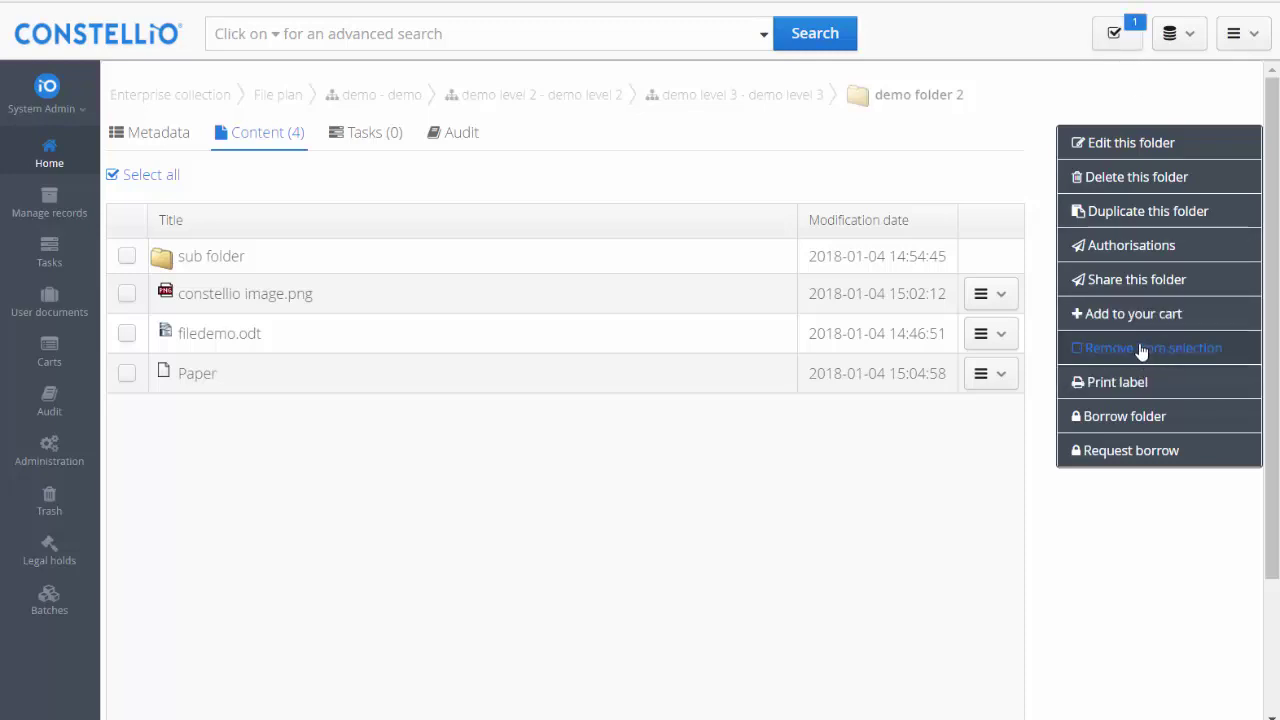
{"action": "left_click", "coordinate": [1114, 33]}
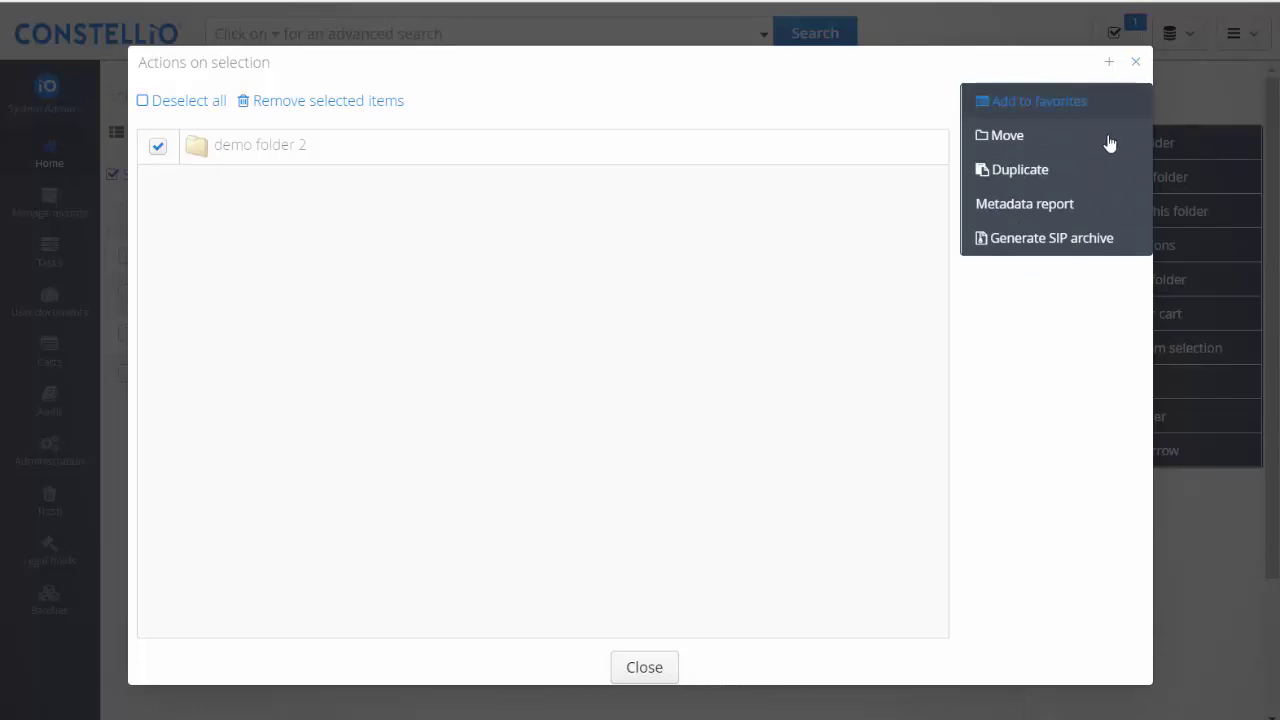
{"action": "key", "text": "Escape"}
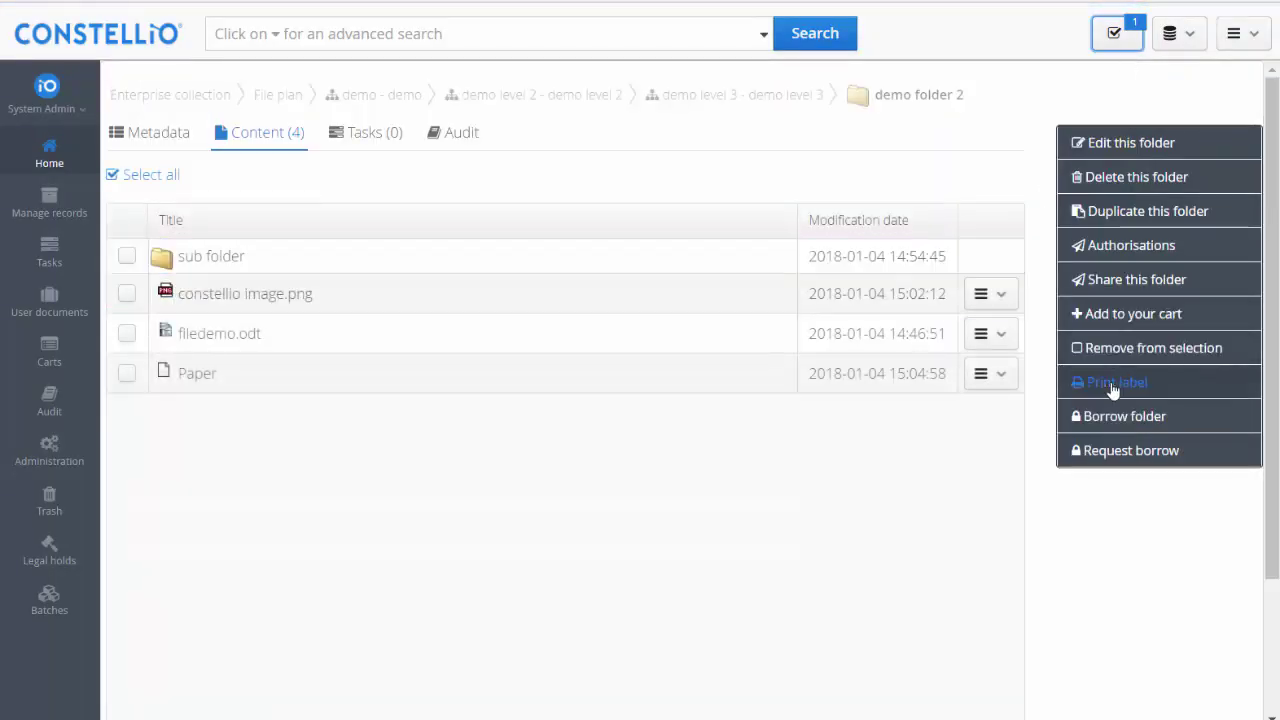
Generate one label for demo folder 2 at start position 1 in the right-aligned Avery 5159 folder format, and close the label preview.
{"action": "left_click", "coordinate": [1110, 381]}
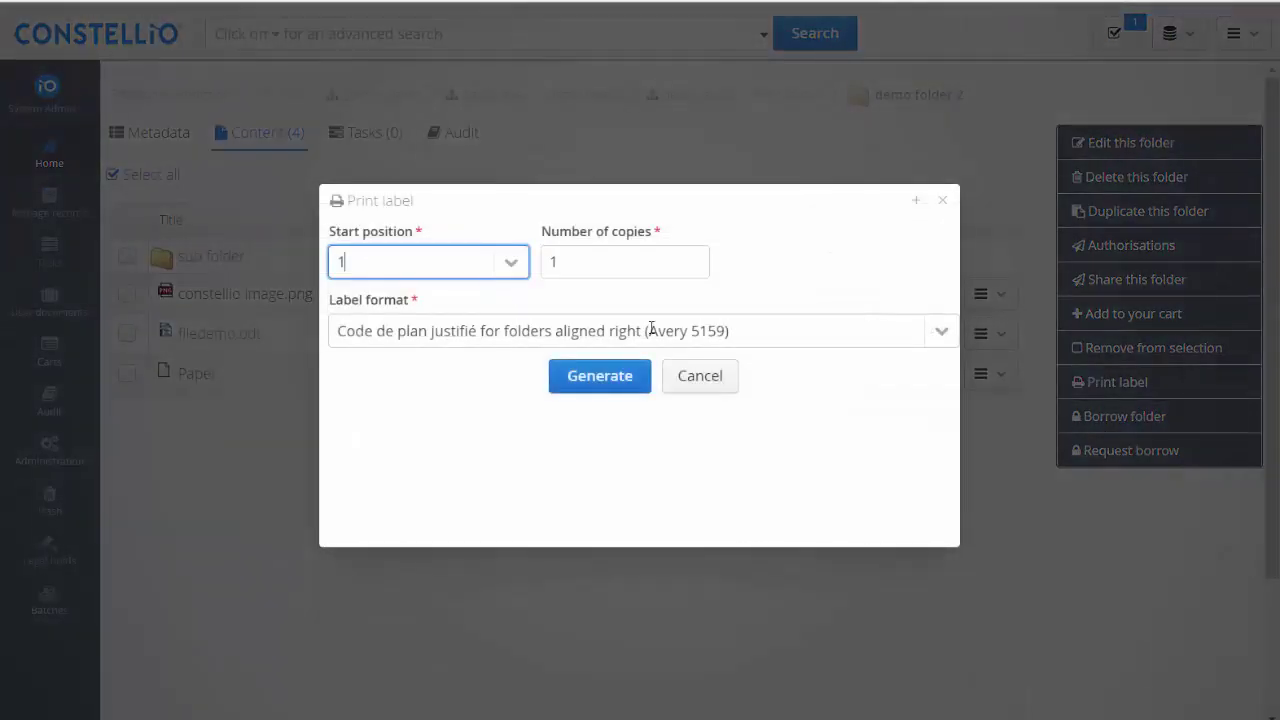
{"action": "left_click", "coordinate": [636, 376]}
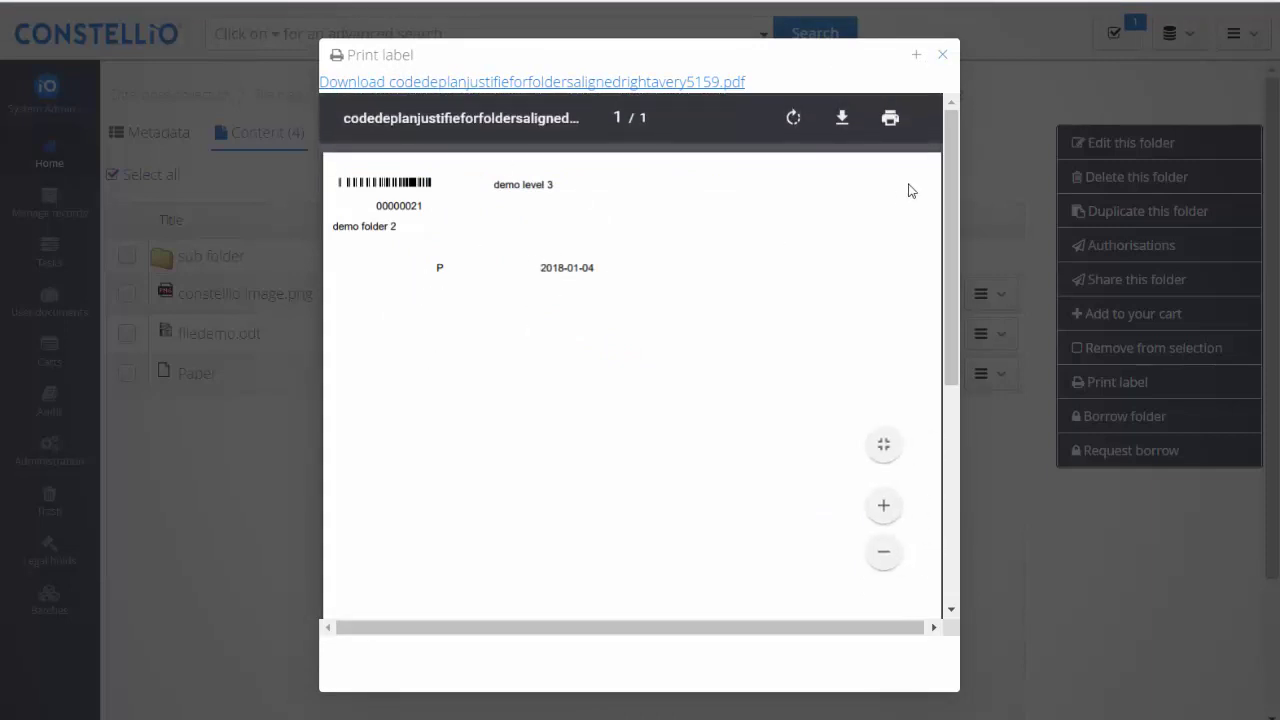
{"action": "left_click", "coordinate": [942, 54]}
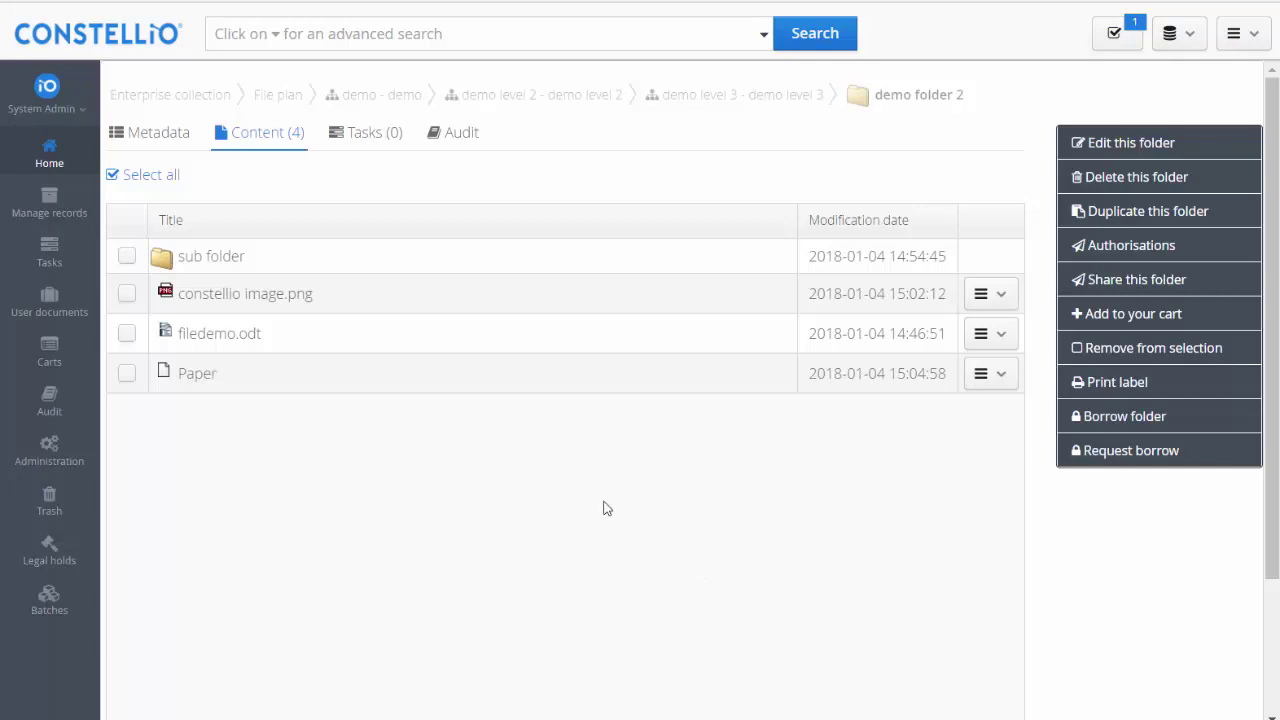
Publish filedemo.odt from its information page and display its public link, highlighting the address before closing it.
{"action": "left_click", "coordinate": [1004, 336]}
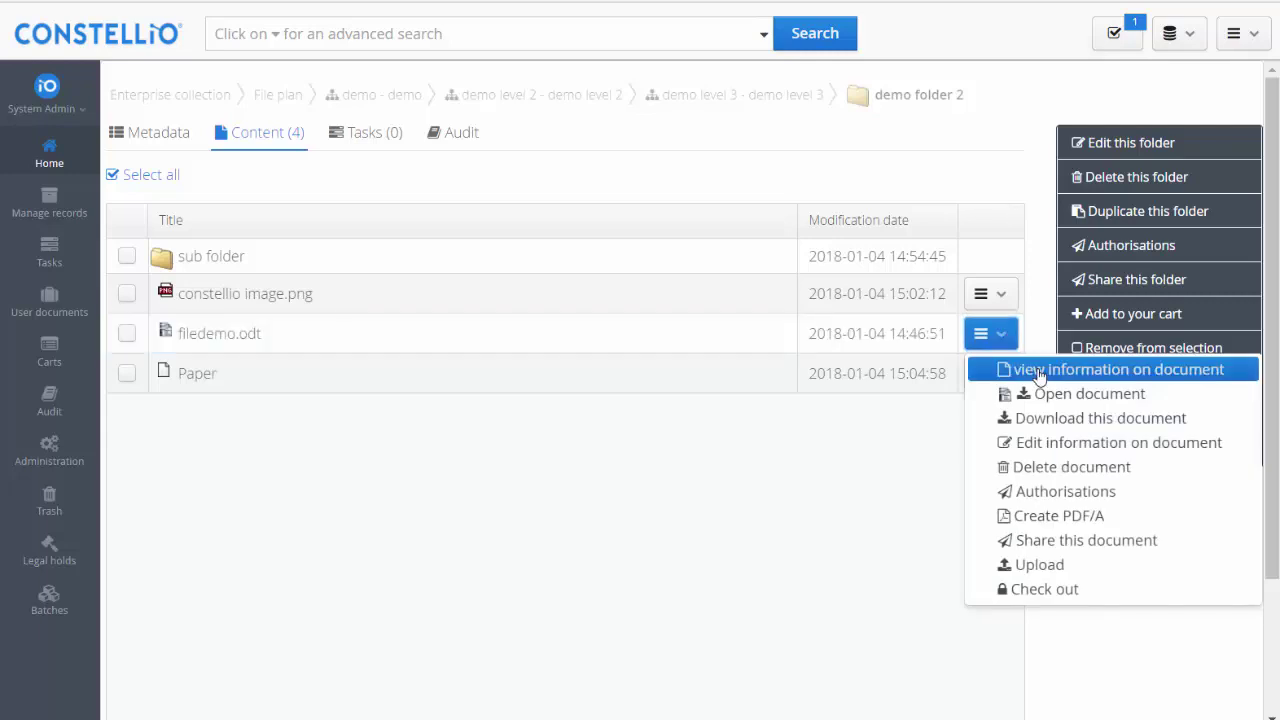
{"action": "left_click", "coordinate": [1038, 370]}
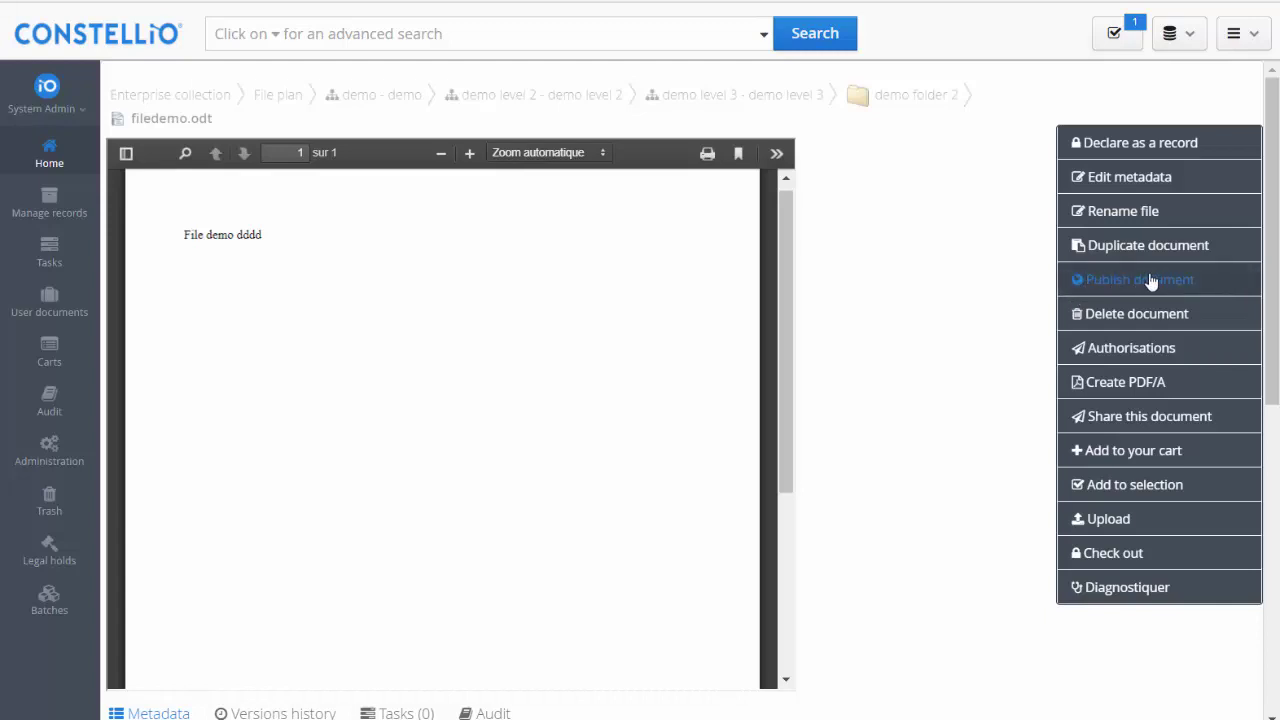
{"action": "left_click", "coordinate": [1113, 285]}
{"action": "left_click", "coordinate": [1130, 318]}
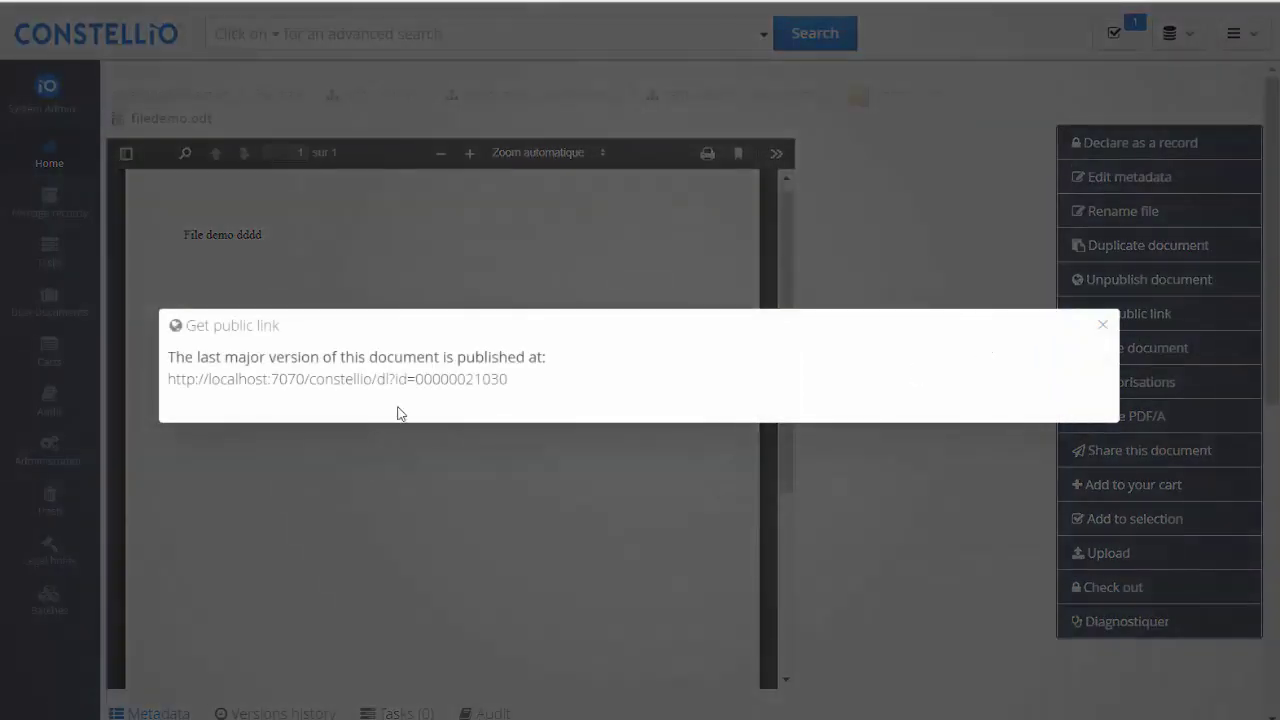
{"action": "left_click_drag", "start_coordinate": [512, 378], "coordinate": [149, 382]}
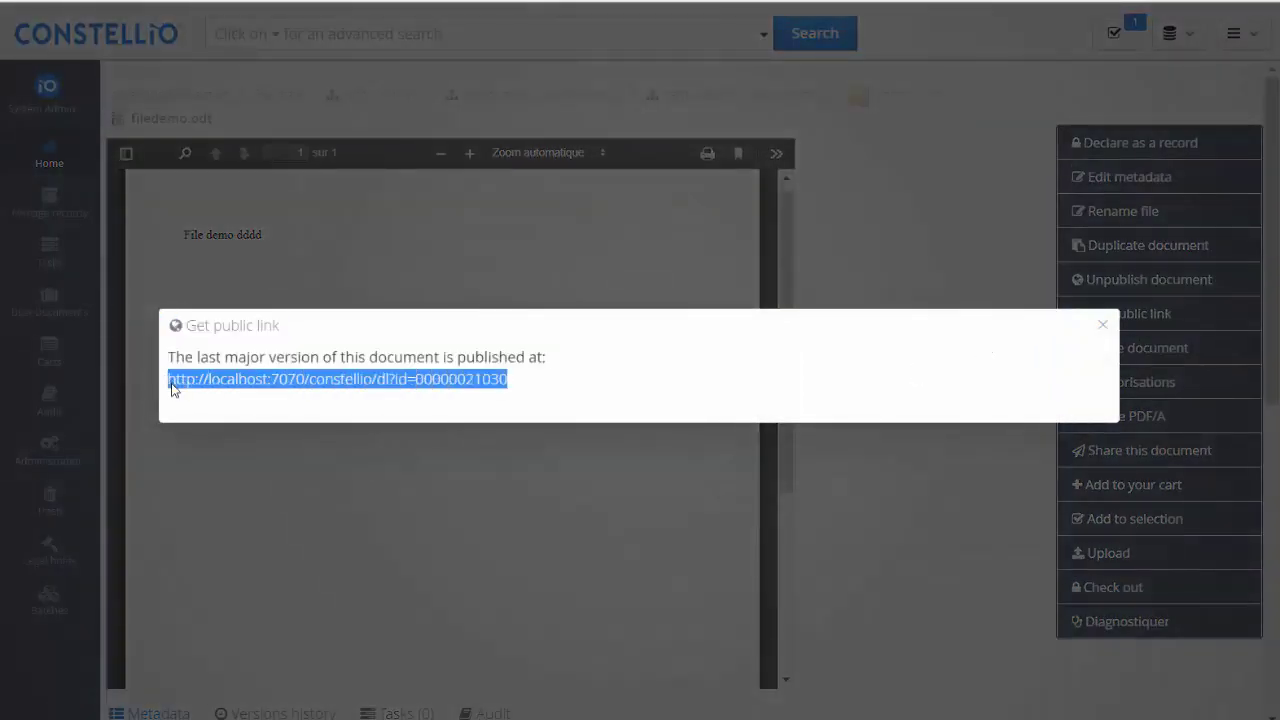
{"action": "left_click", "coordinate": [1102, 324]}
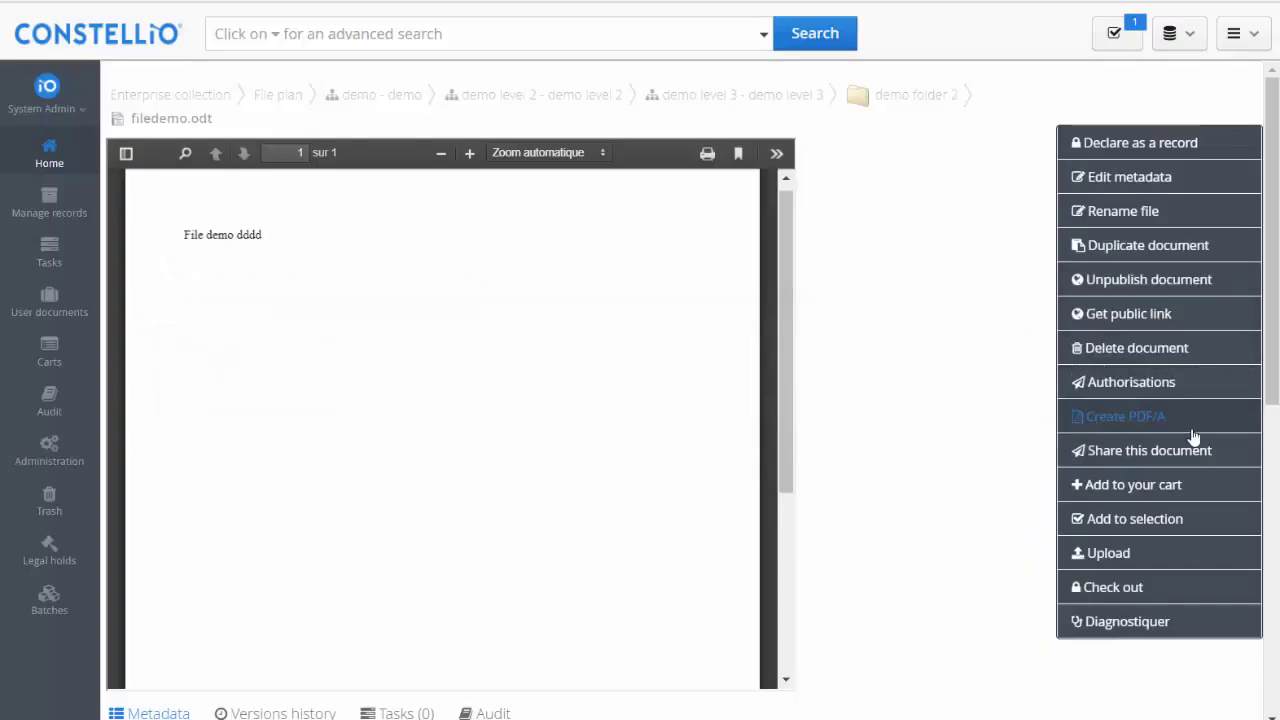